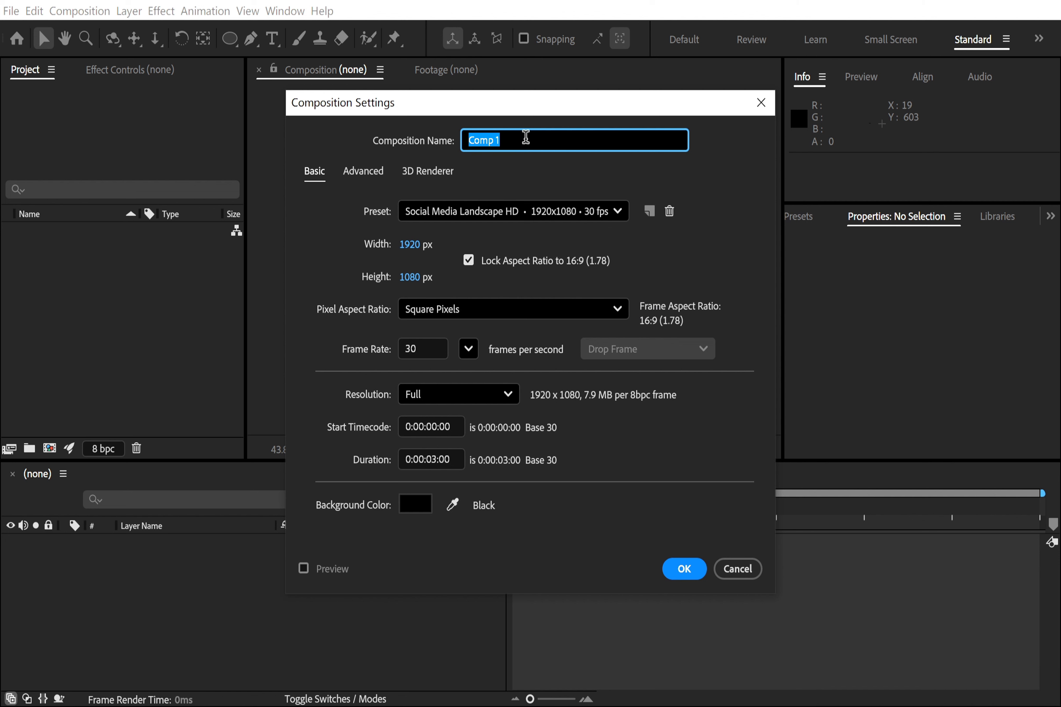
Step: Create the new composition with the name "motion"
{"action": "type", "text": "motion"}
{"action": "left_click", "coordinate": [684, 569]}
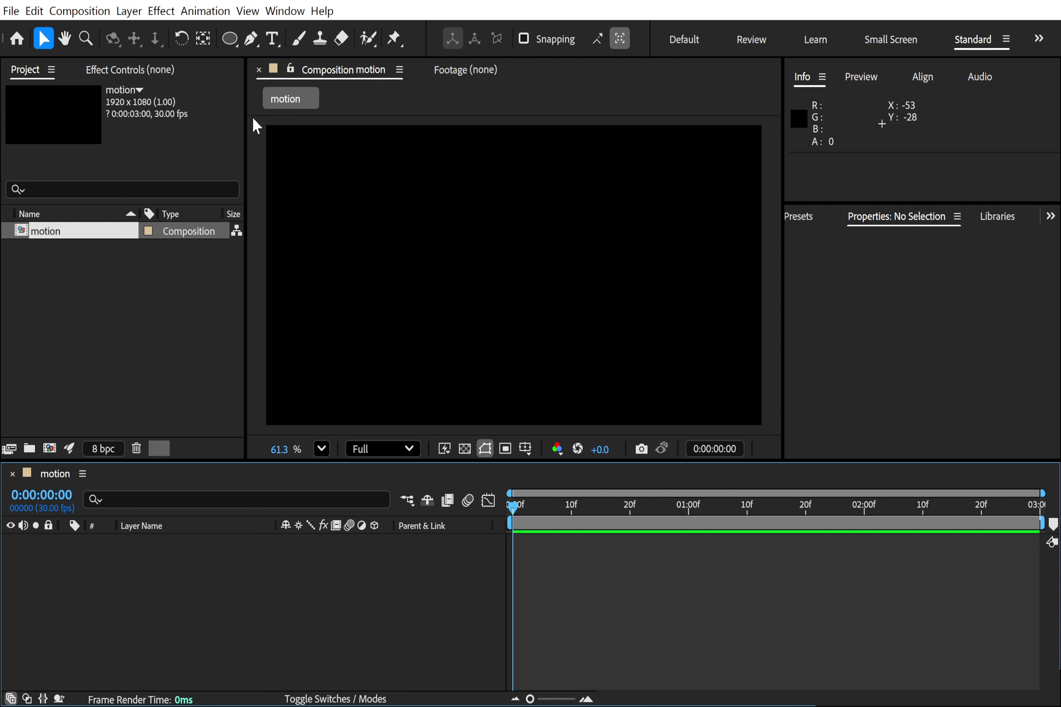
Step: Draw a three-point curved path across the lower part of the composition with the Pen tool and raise its middle point into an arch
{"action": "left_click", "coordinate": [249, 41]}
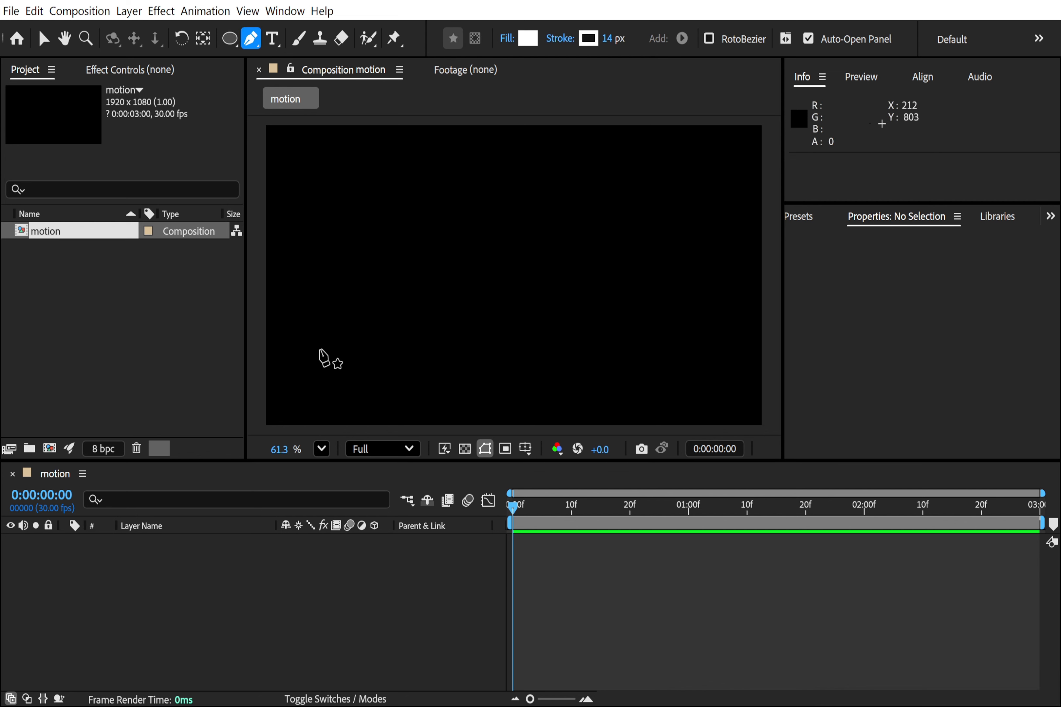
{"action": "left_click_drag", "start_coordinate": [292, 356], "coordinate": [322, 356]}
{"action": "left_click_drag", "start_coordinate": [490, 357], "coordinate": [598, 359]}
{"action": "left_click_drag", "start_coordinate": [690, 359], "coordinate": [747, 356]}
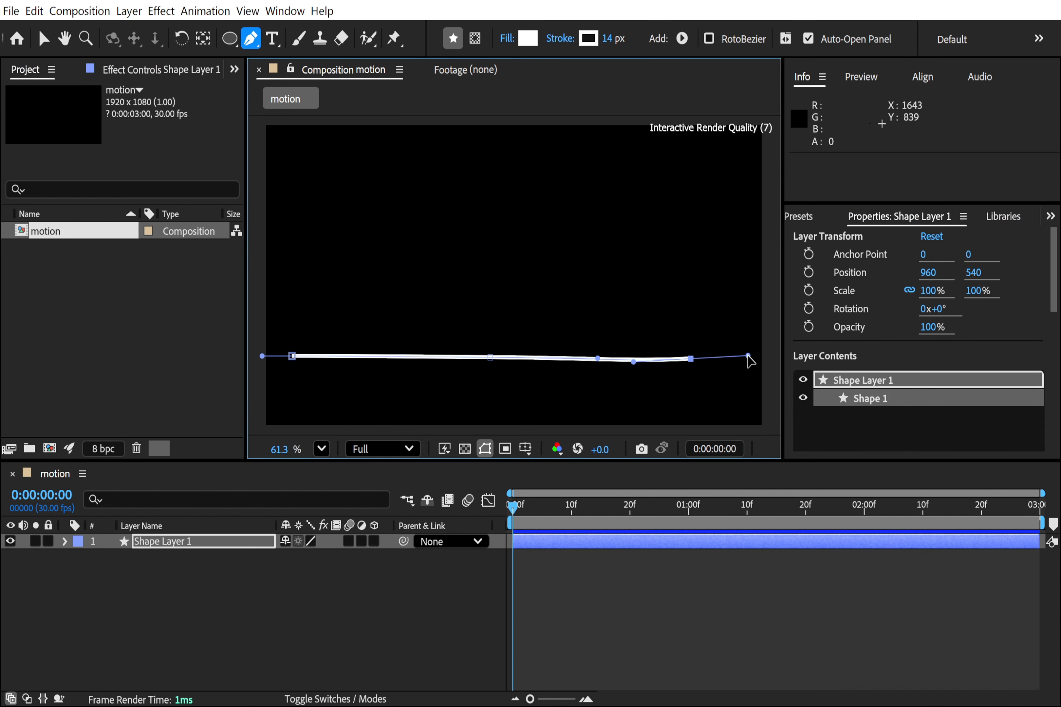
{"action": "left_click_drag", "start_coordinate": [490, 357], "coordinate": [487, 171]}
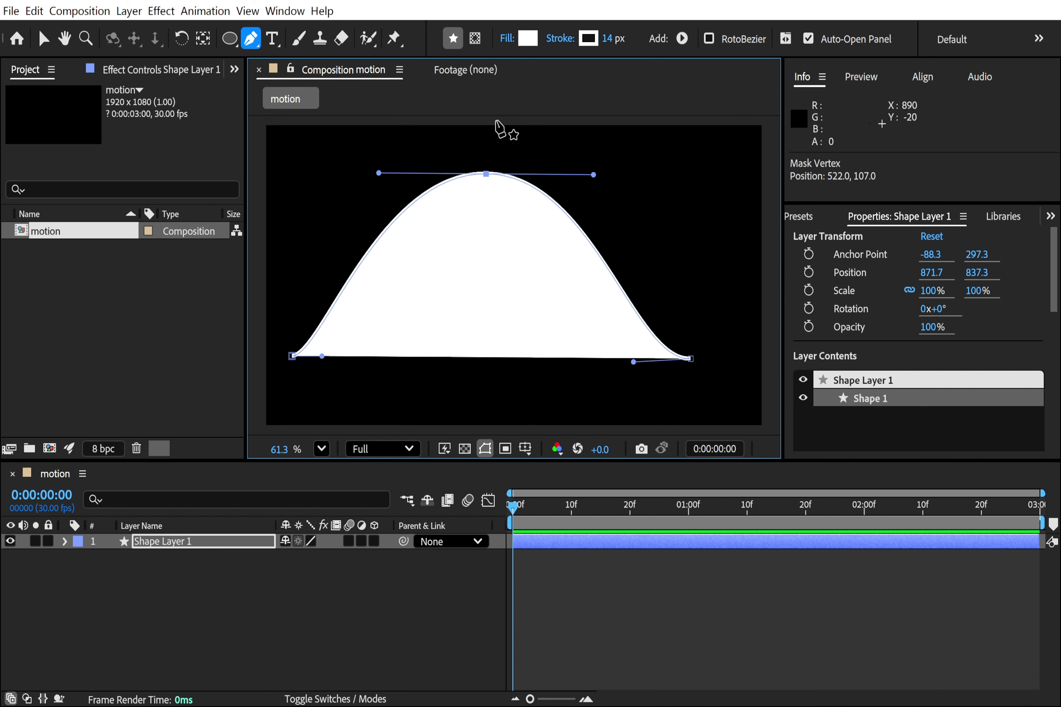
Step: Set the arch shape's fill to None so only its stroke is drawn
{"action": "left_click", "coordinate": [507, 40]}
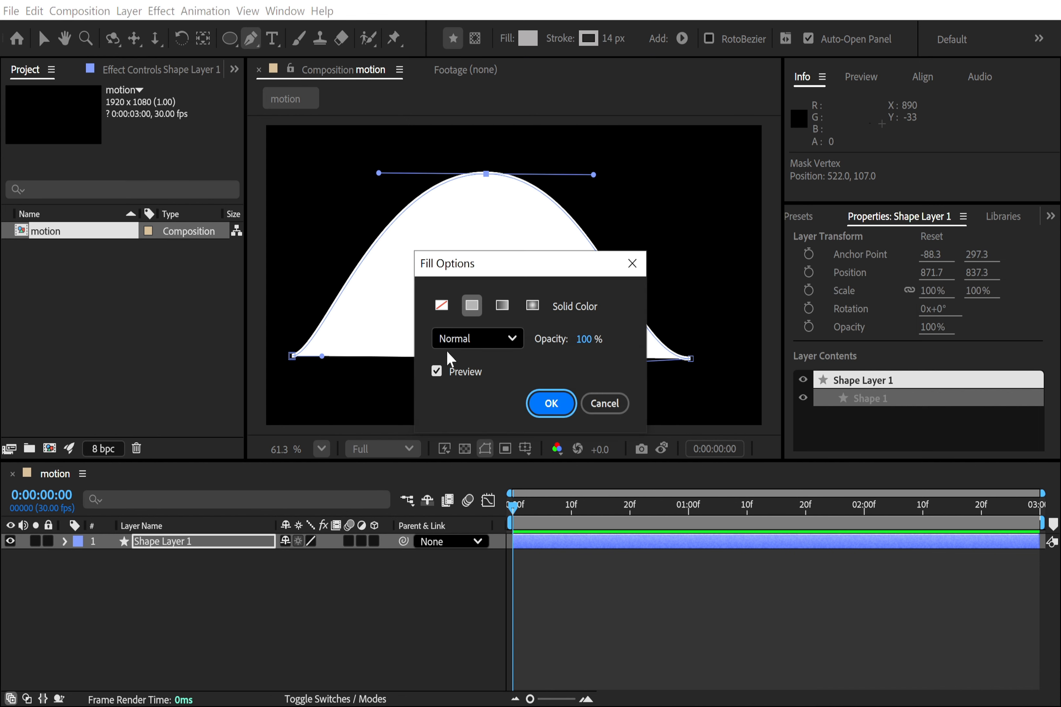
{"action": "left_click", "coordinate": [441, 304]}
{"action": "left_click", "coordinate": [550, 403]}
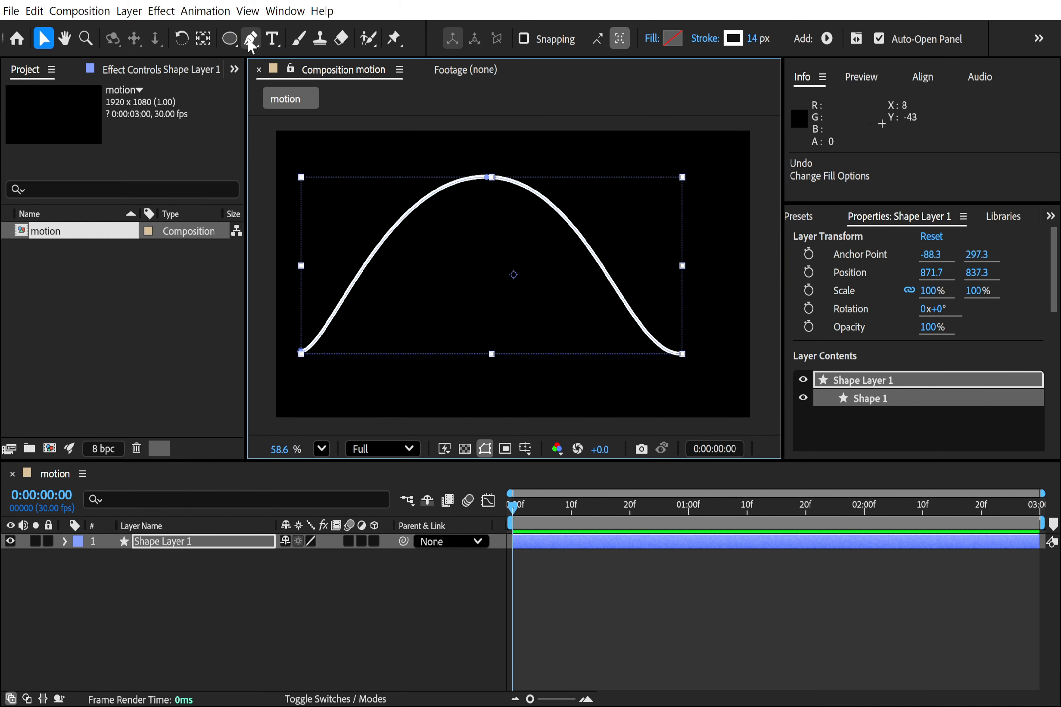
Step: Reshape the arch into a single crossing loop by adjusting its Bezier handles and moving its right end point outward, and deselect the layer
{"action": "left_click_drag", "start_coordinate": [488, 177], "coordinate": [690, 202]}
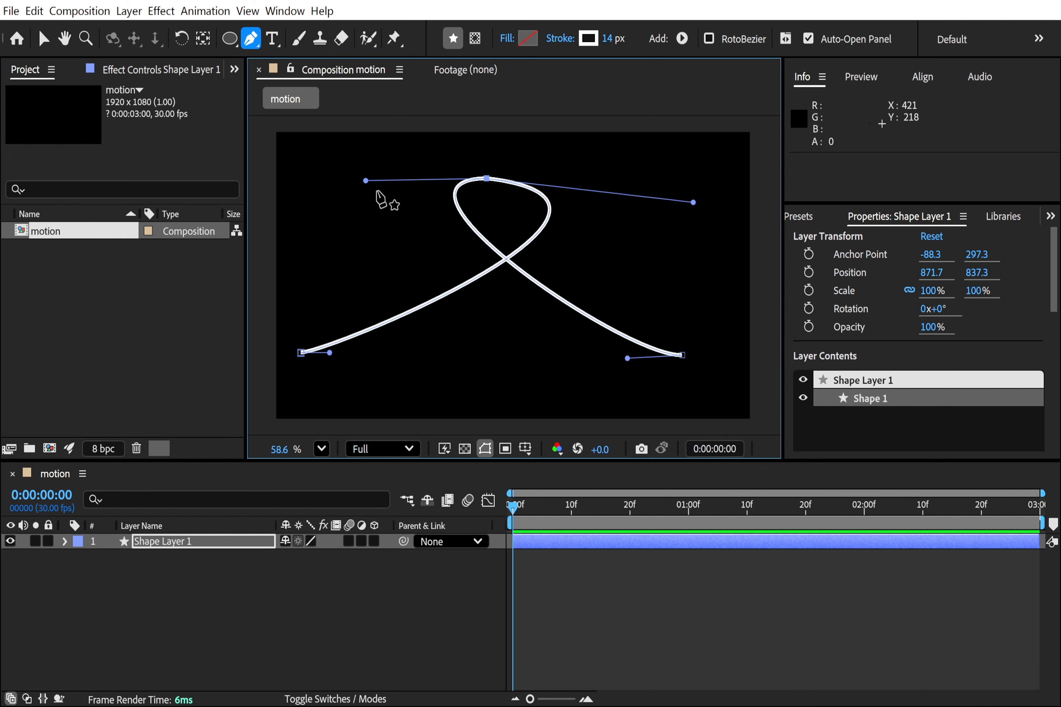
{"action": "left_click_drag", "start_coordinate": [366, 181], "coordinate": [301, 199]}
{"action": "left_click_drag", "start_coordinate": [694, 202], "coordinate": [693, 189]}
{"action": "left_click_drag", "start_coordinate": [627, 359], "coordinate": [531, 380]}
{"action": "left_click_drag", "start_coordinate": [330, 352], "coordinate": [458, 380]}
{"action": "left_click_drag", "start_coordinate": [682, 356], "coordinate": [718, 362]}
{"action": "left_click_drag", "start_coordinate": [301, 199], "coordinate": [336, 191]}
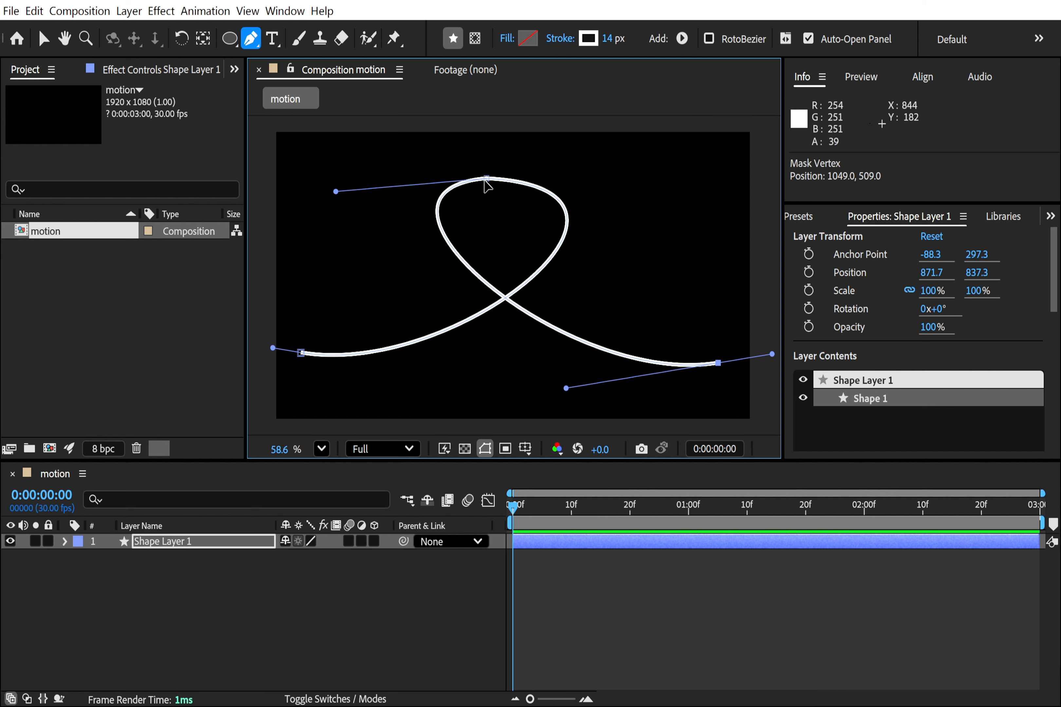
{"action": "left_click_drag", "start_coordinate": [692, 189], "coordinate": [653, 172]}
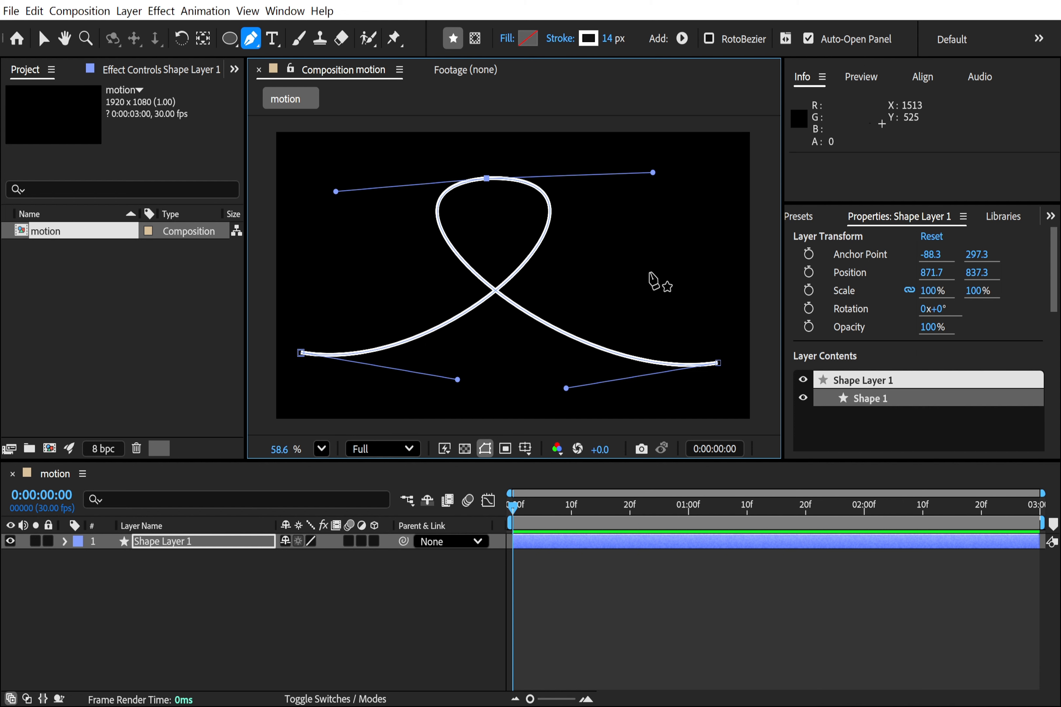
{"action": "left_click", "coordinate": [201, 619]}
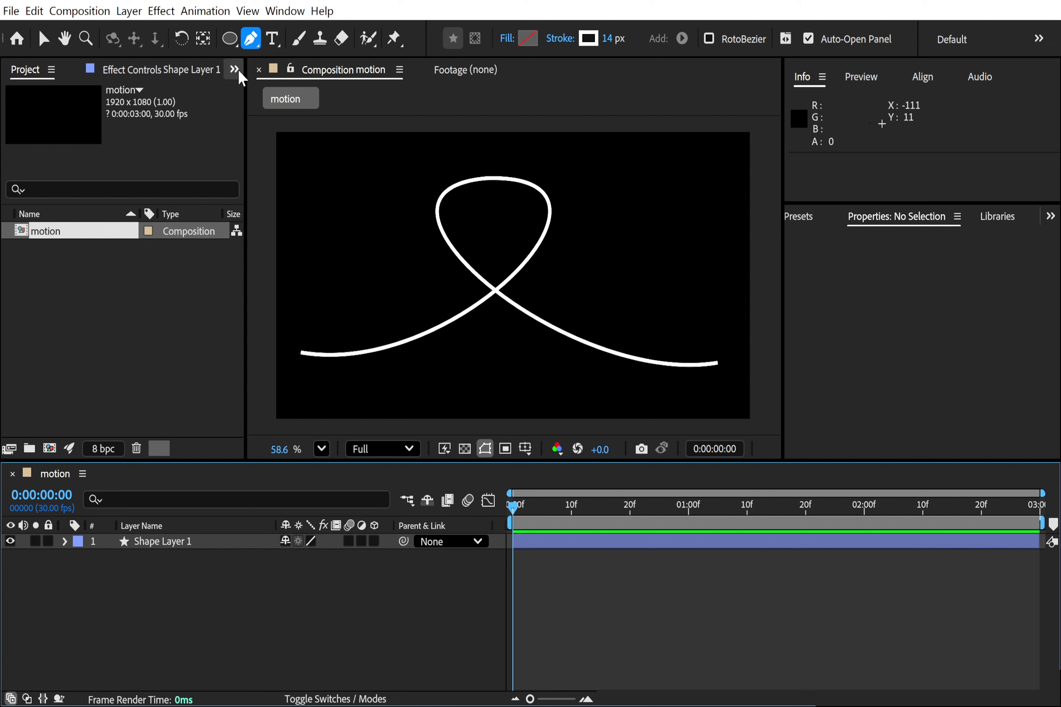
Step: Draw a small circle with the Ellipse tool in the composition's upper left and fill it with white
{"action": "left_click", "coordinate": [229, 36]}
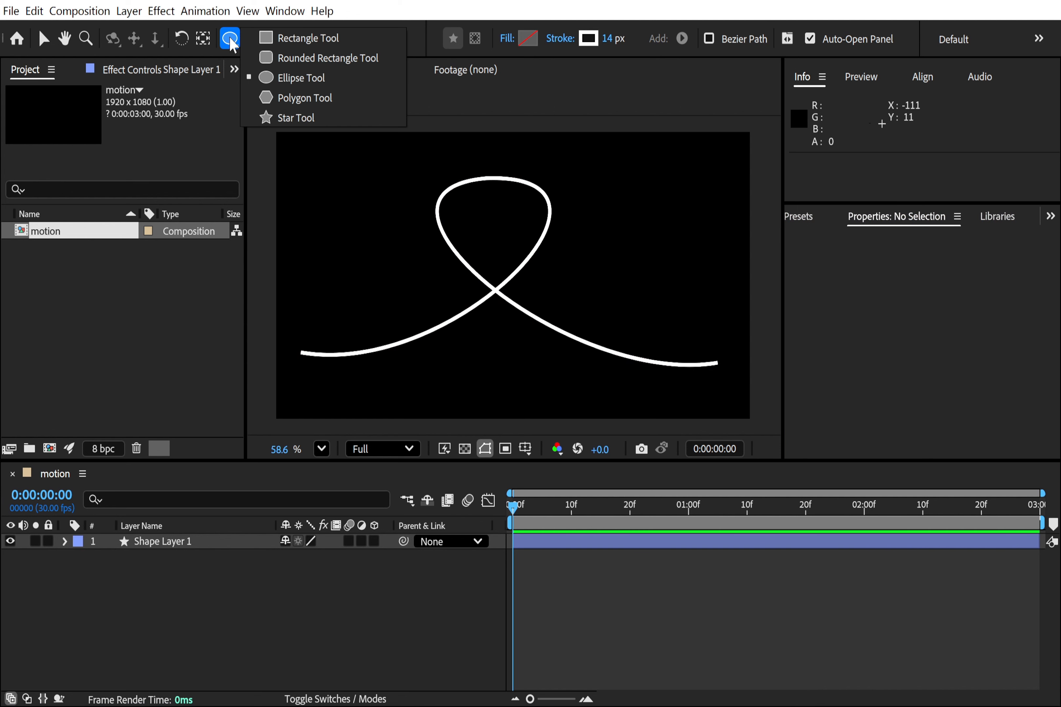
{"action": "left_click", "coordinate": [296, 77]}
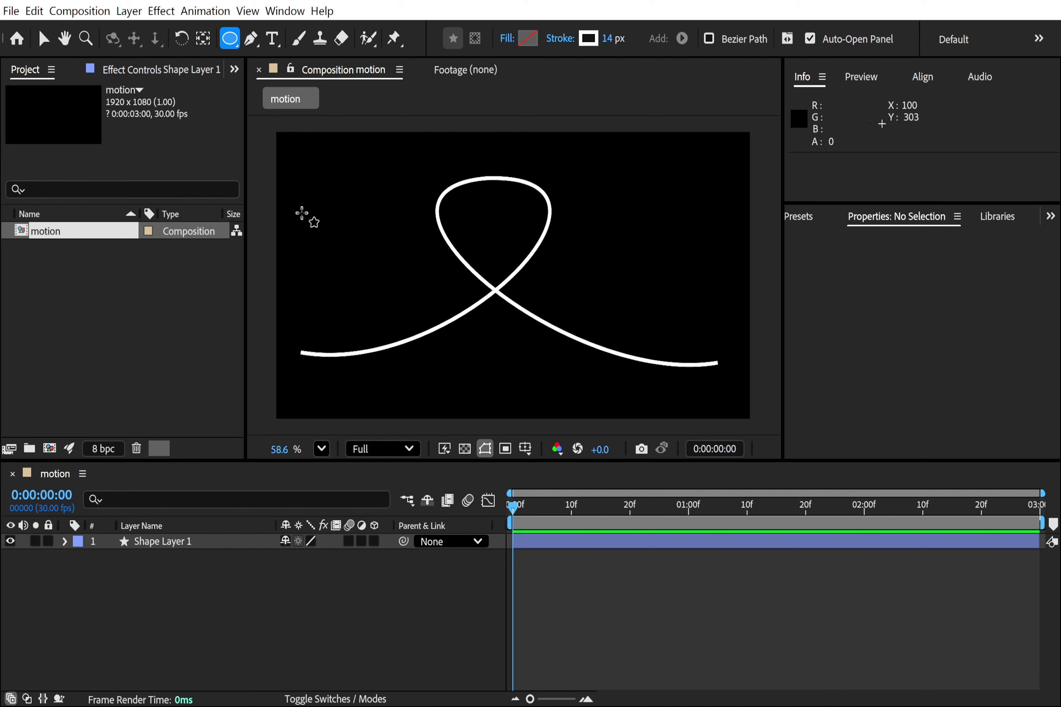
{"action": "left_click_drag", "start_coordinate": [305, 190], "coordinate": [326, 214]}
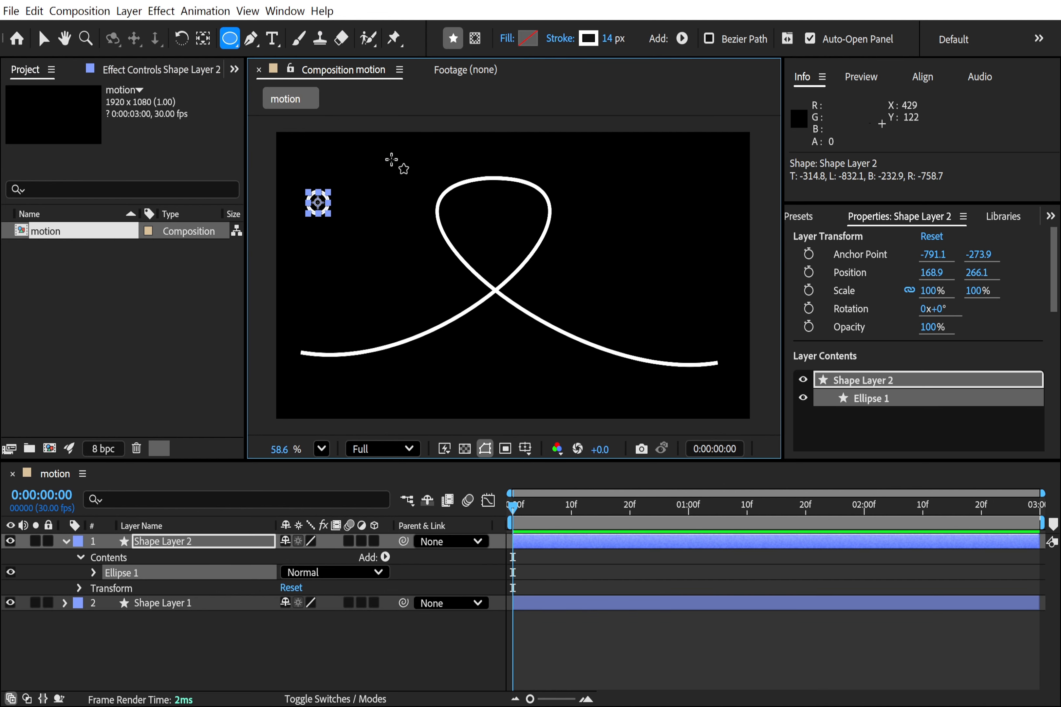
{"action": "left_click", "coordinate": [526, 43]}
{"action": "left_click", "coordinate": [679, 337]}
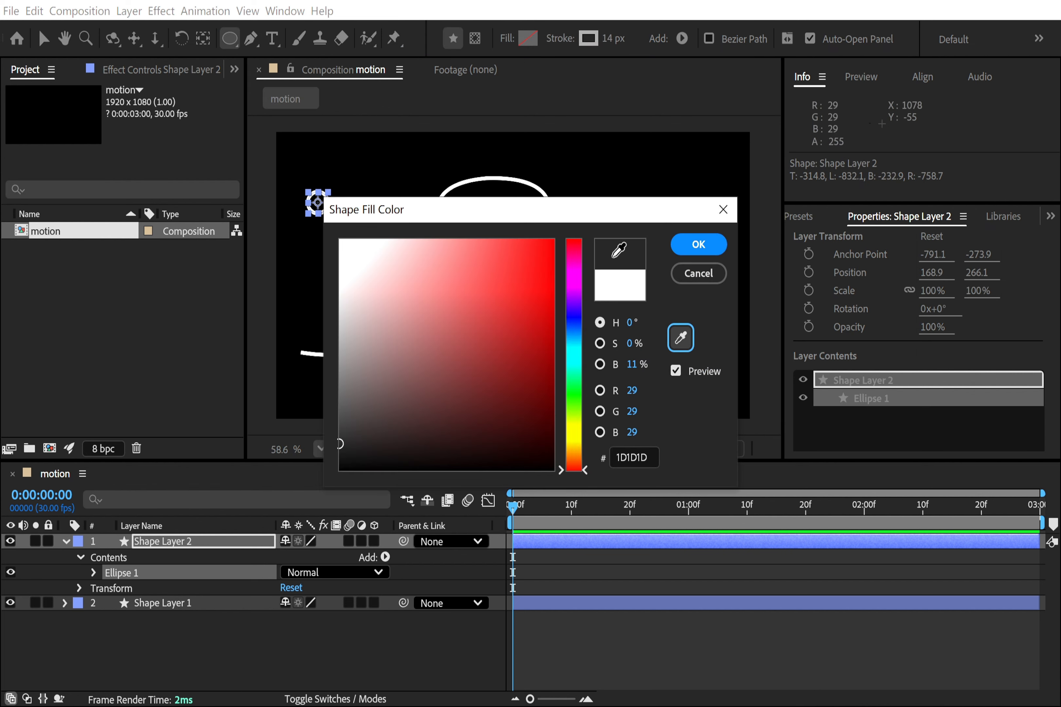
{"action": "left_click", "coordinate": [698, 244]}
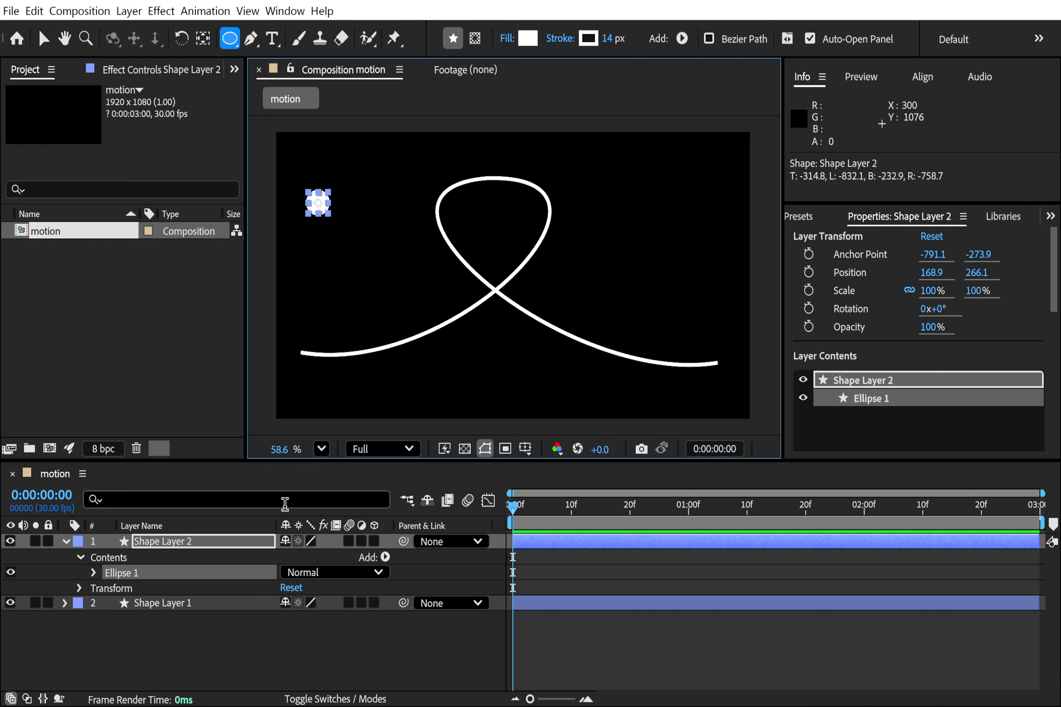
Step: Rename the circle's layer to "Ball" and the loop's layer to "Path"
{"action": "left_click", "coordinate": [210, 546]}
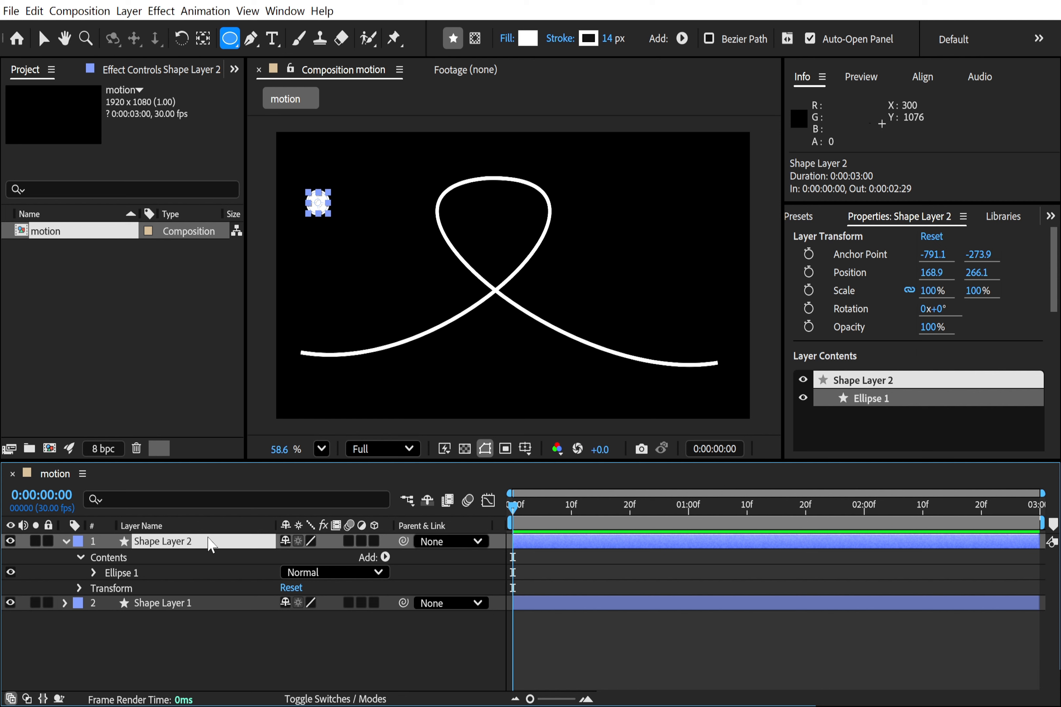
{"action": "key", "text": "Return"}
{"action": "type", "text": "Ball"}
{"action": "key", "text": "Return"}
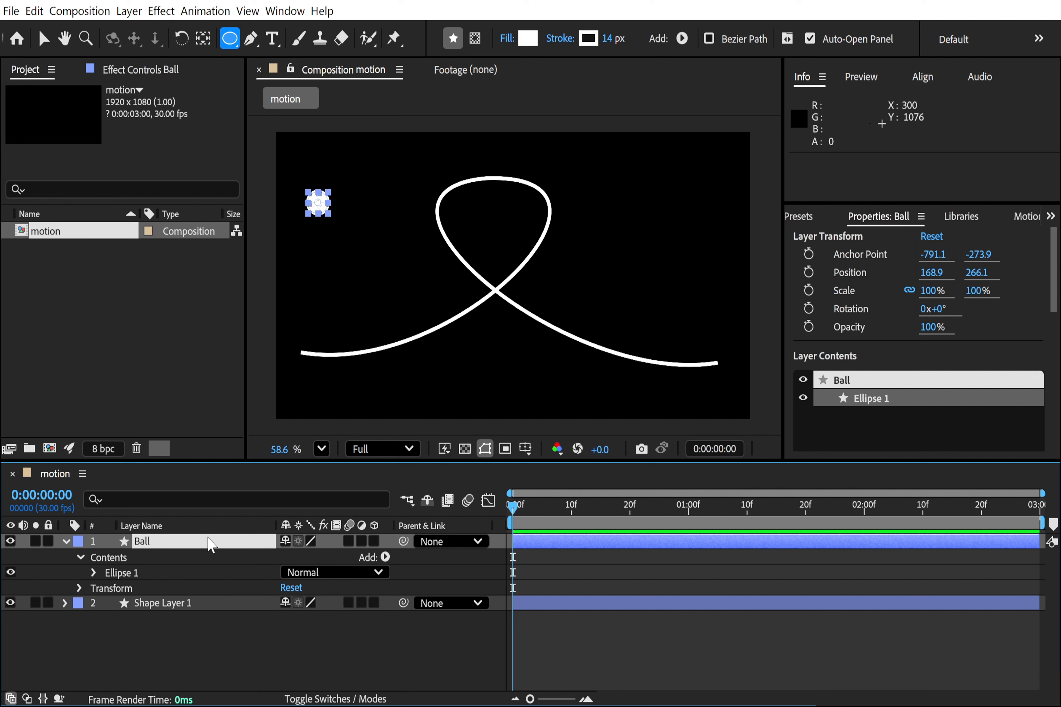
{"action": "left_click", "coordinate": [183, 603]}
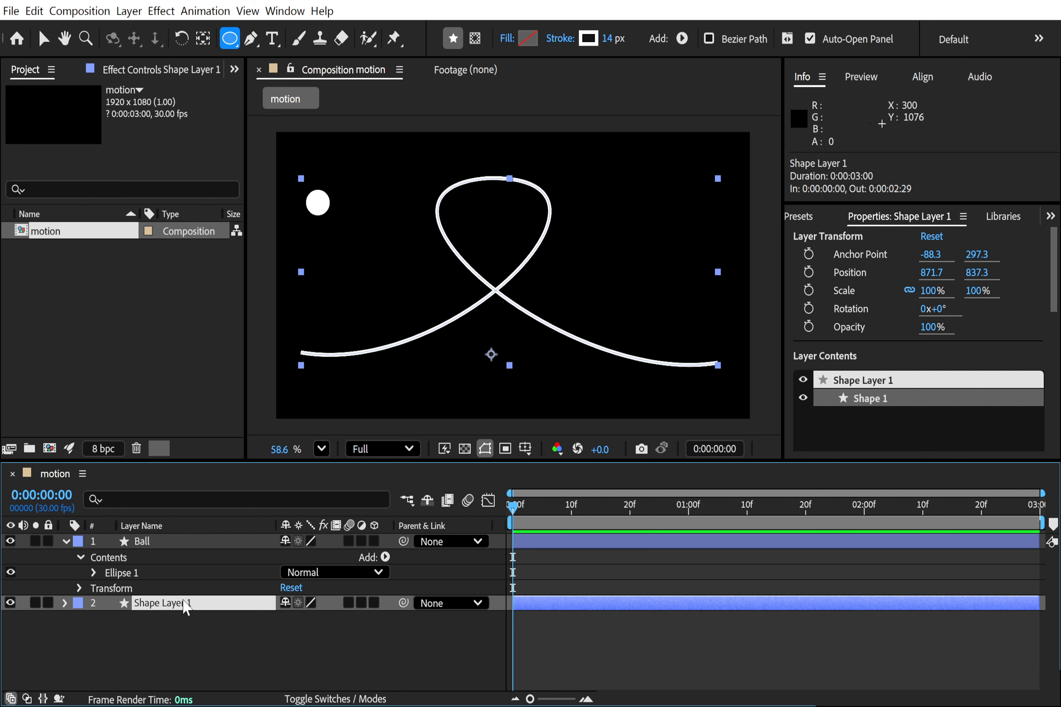
{"action": "key", "text": "Return"}
{"action": "type", "text": "Path"}
{"action": "key", "text": "Return"}
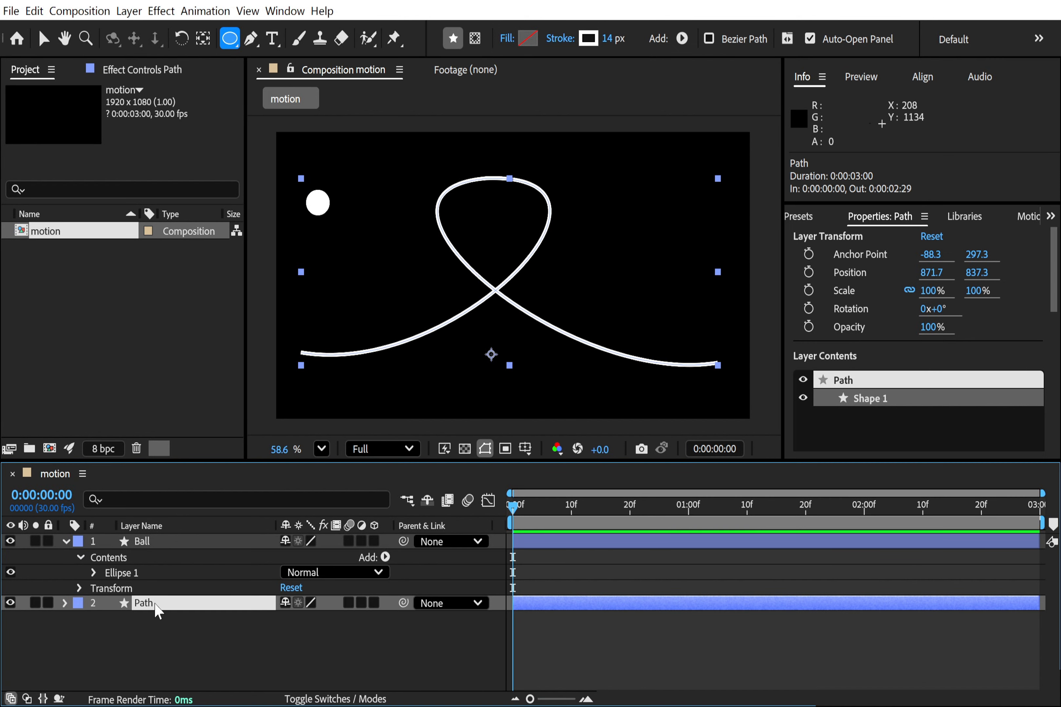
Step: Find the Path property of the Path layer's shape and copy it
{"action": "left_click", "coordinate": [159, 499]}
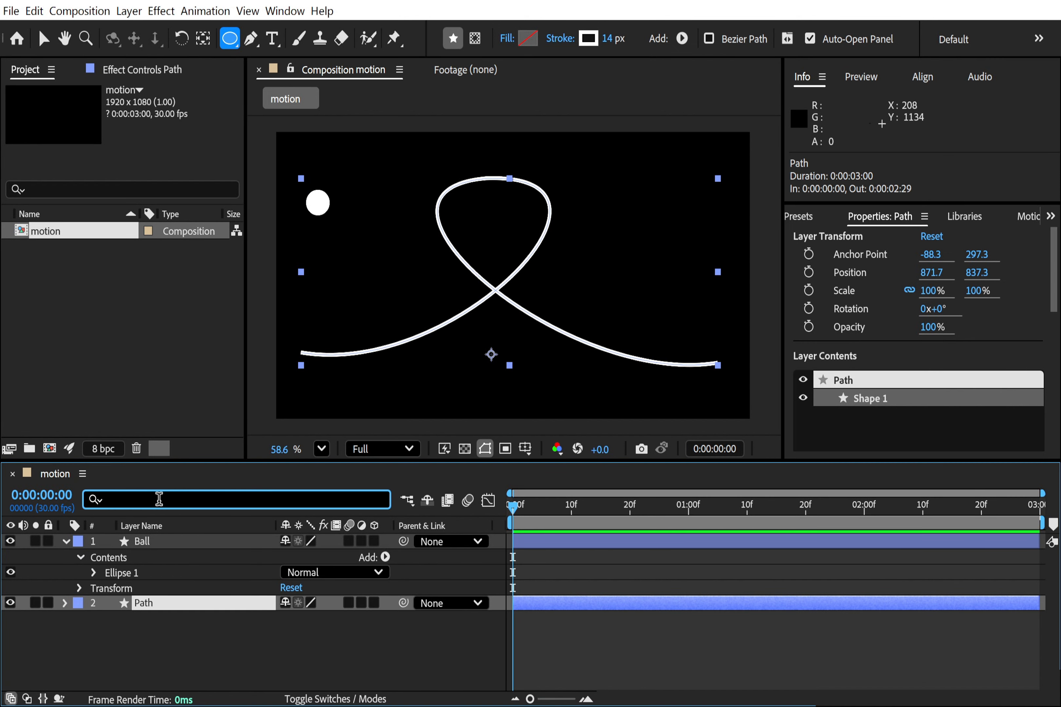
{"action": "type", "text": "p"}
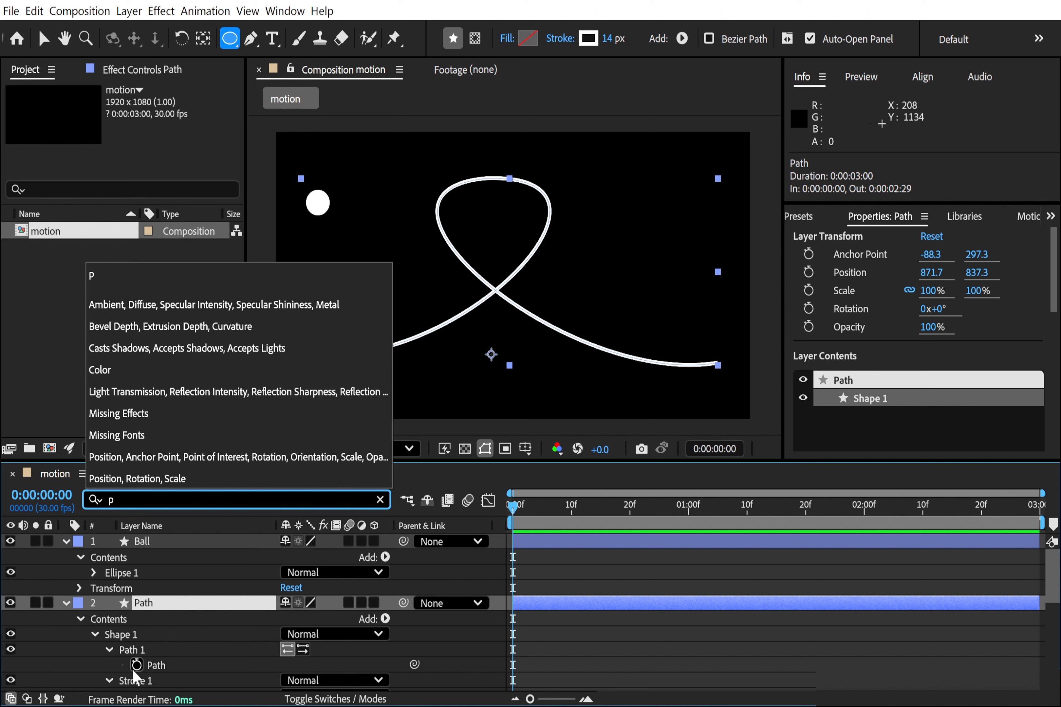
{"action": "left_click", "coordinate": [156, 666]}
{"action": "key", "text": "ctrl+c"}
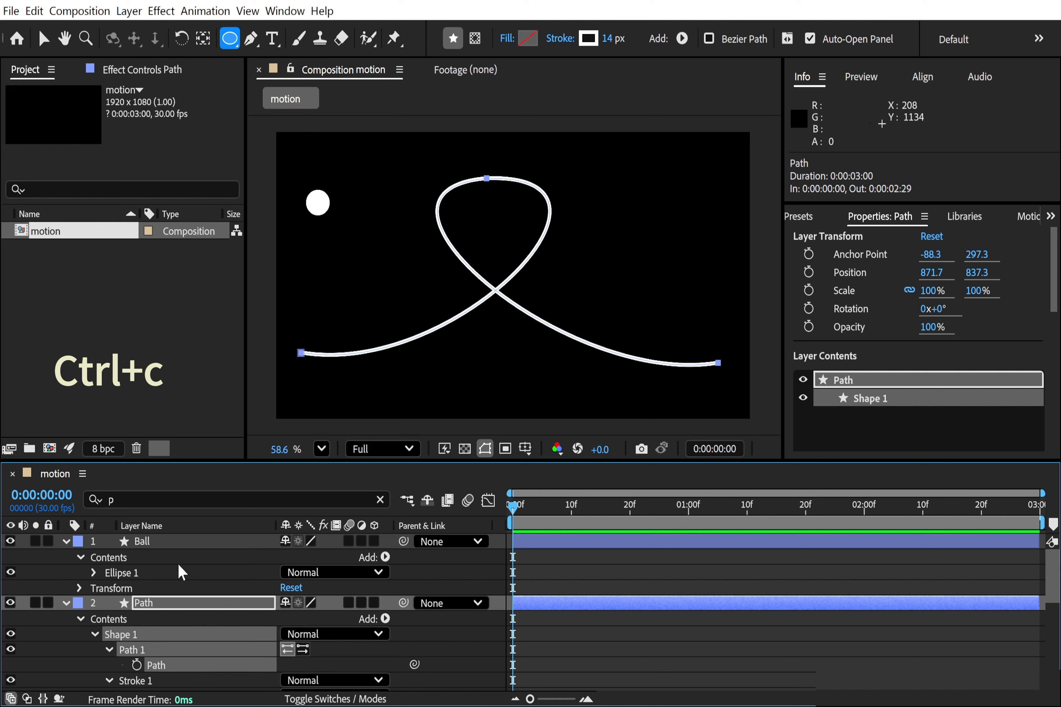
Step: Paste the copied path into the Ball layer's Position property as motion keyframes
{"action": "left_click", "coordinate": [180, 541]}
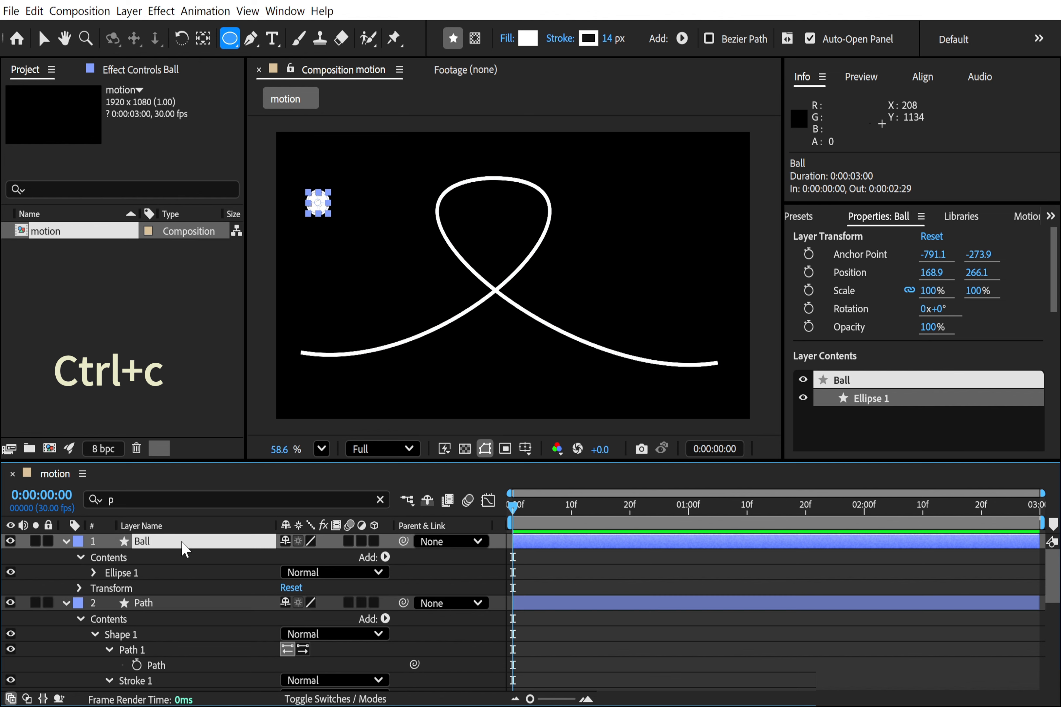
{"action": "key", "text": "p"}
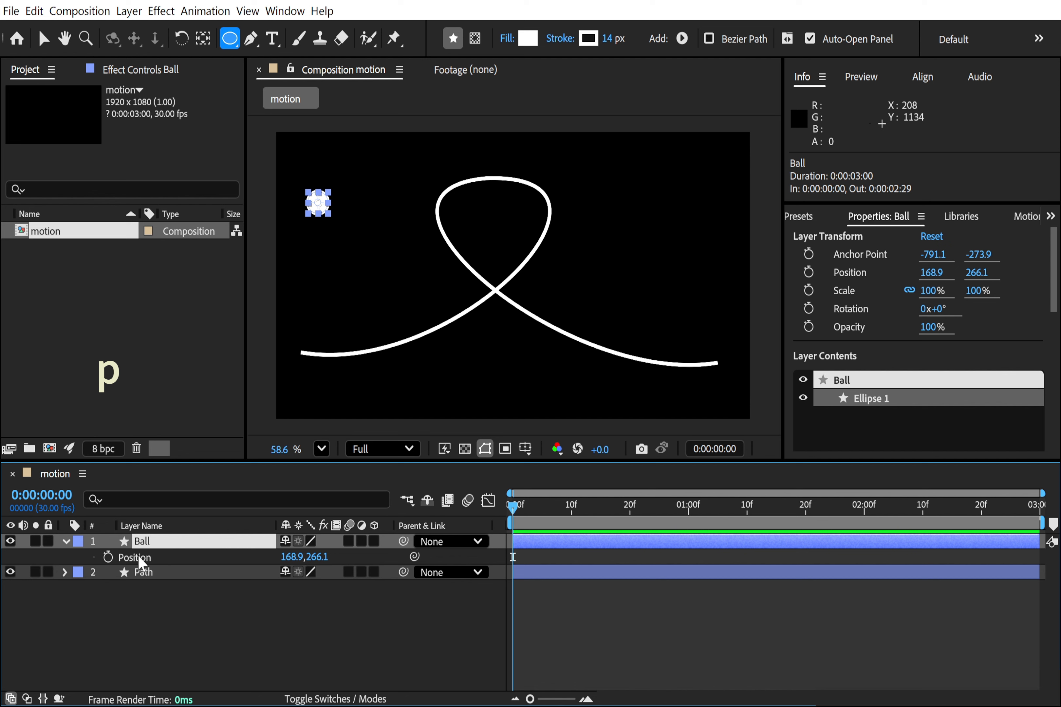
{"action": "left_click", "coordinate": [139, 558]}
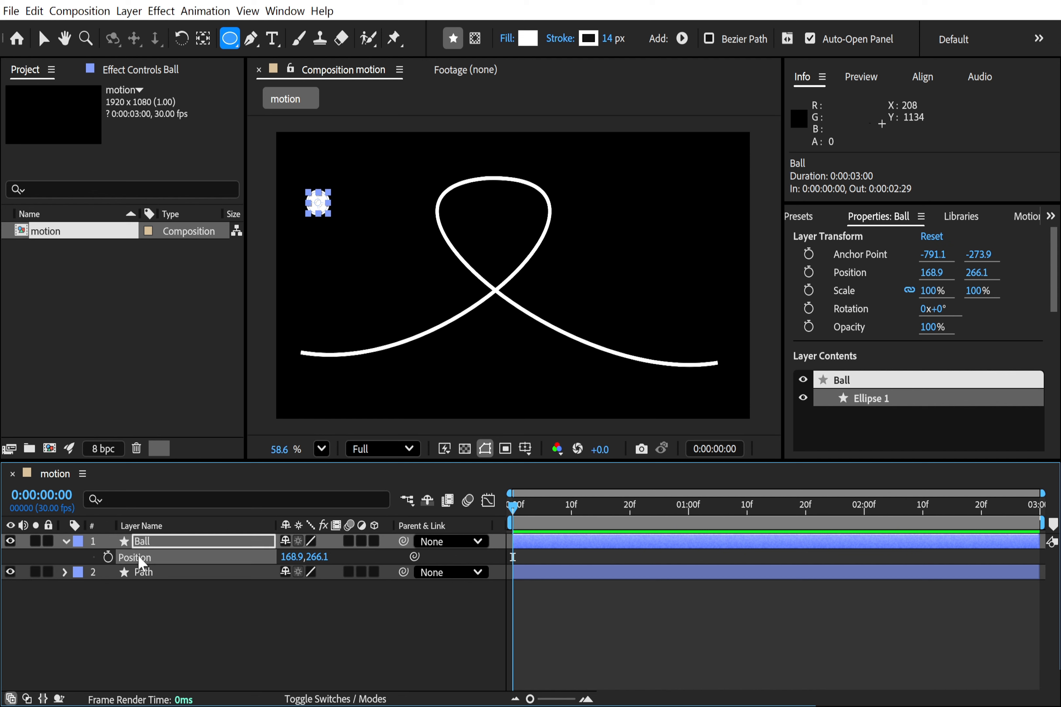
{"action": "key", "text": "ctrl+v"}
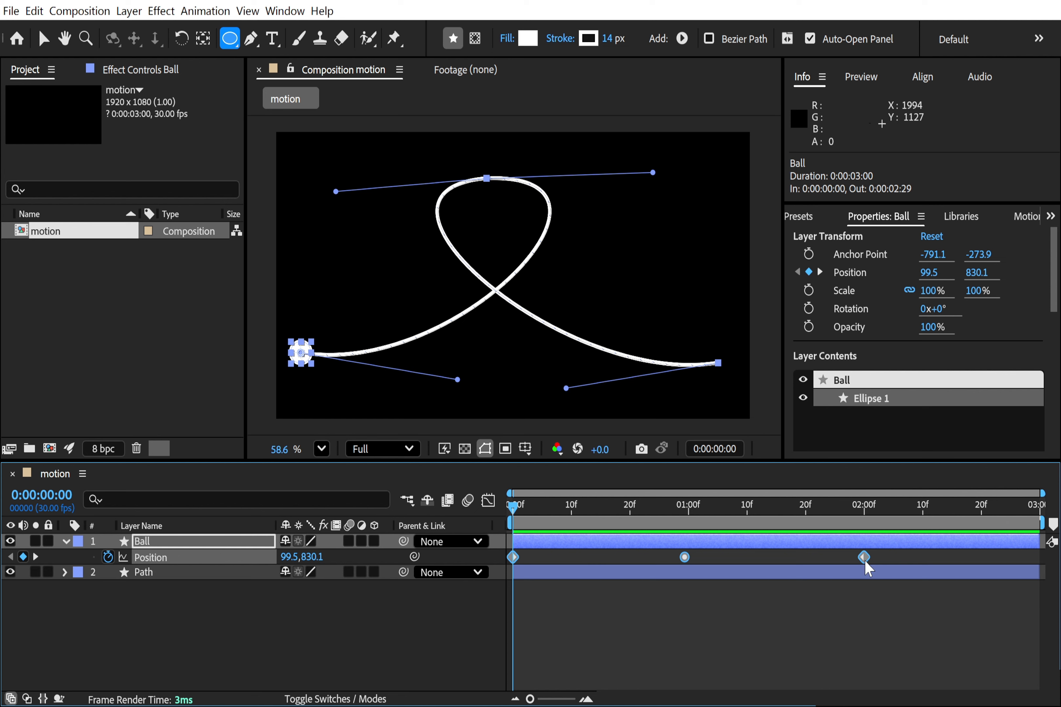
Step: Preview the ball's motion and retime its Position keyframes, stretching the last to 0:00:02:14 and shortening it to just past one second
{"action": "key", "text": "space"}
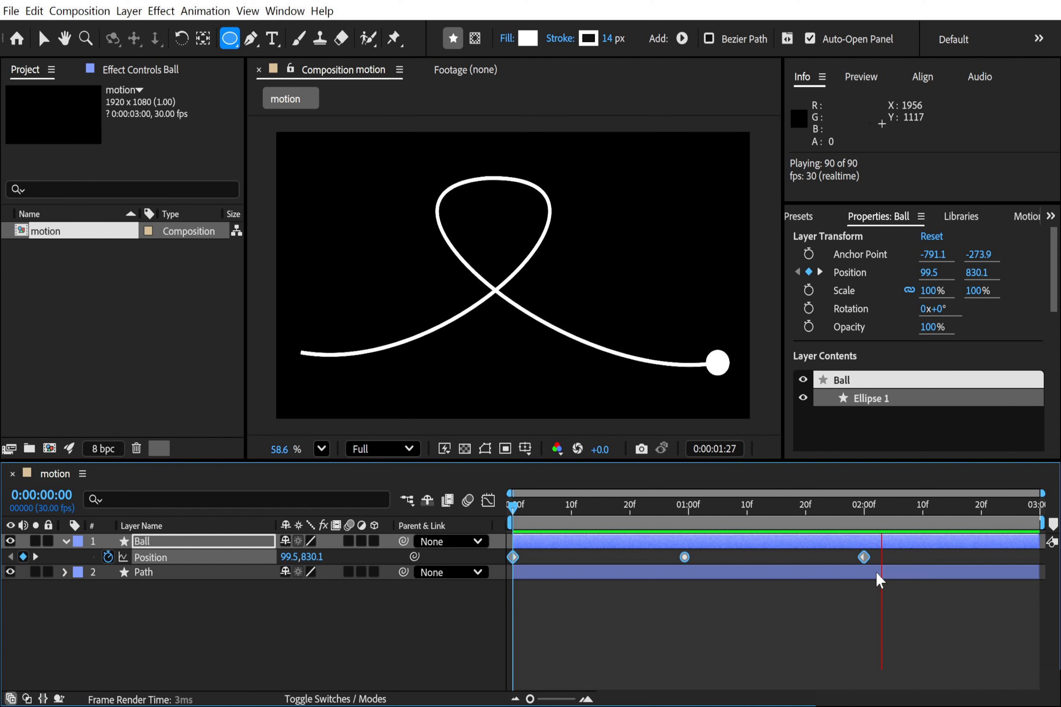
{"action": "left_click_drag", "start_coordinate": [901, 551], "coordinate": [478, 568]}
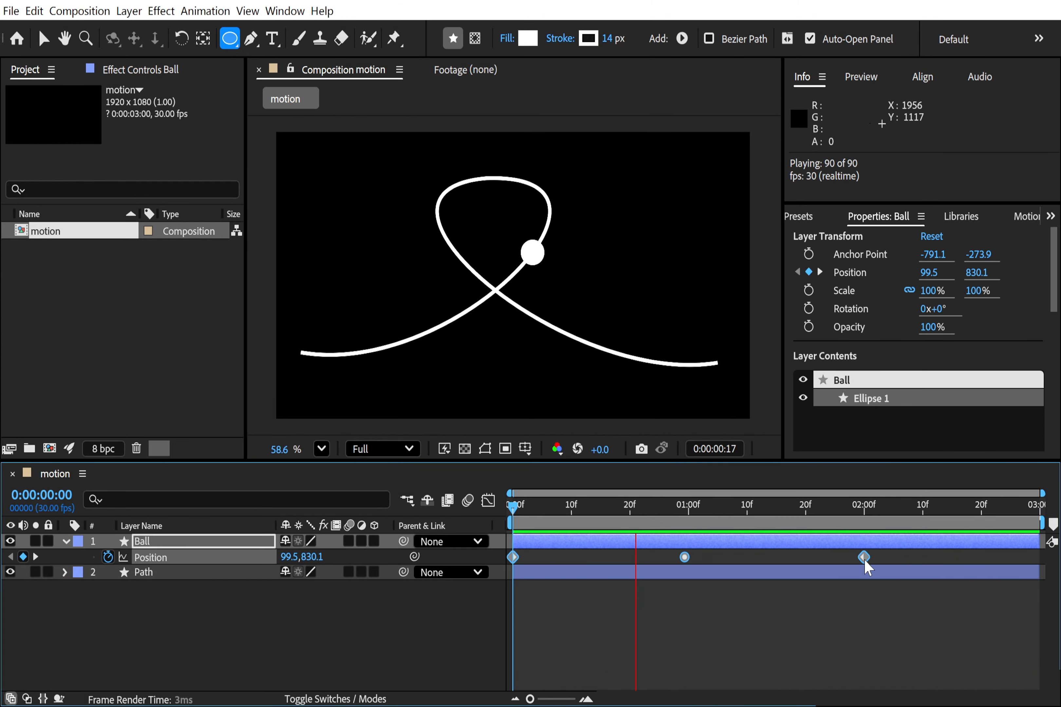
{"action": "left_click_drag", "start_coordinate": [865, 560], "coordinate": [946, 561]}
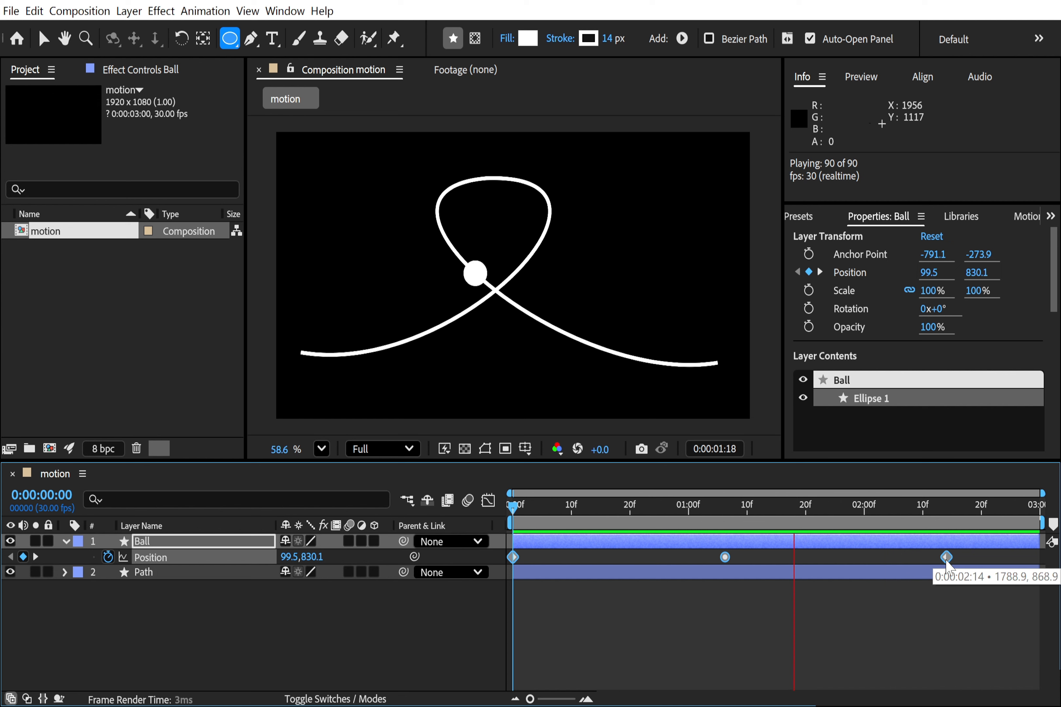
{"action": "left_click_drag", "start_coordinate": [947, 561], "coordinate": [722, 561]}
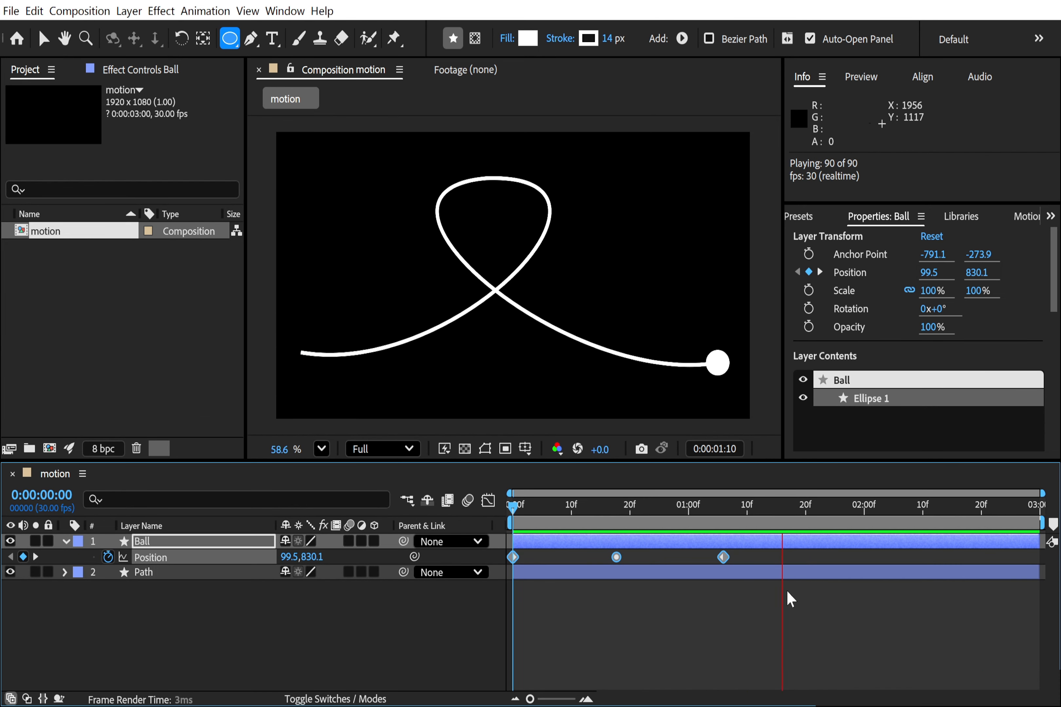
Step: Undo the keyframe retiming and the pasted Position keyframes on the Ball layer
{"action": "left_click", "coordinate": [507, 509]}
{"action": "key", "text": "ctrl+z"}
{"action": "key", "text": "ctrl+z"}
{"action": "key", "text": "ctrl+z"}
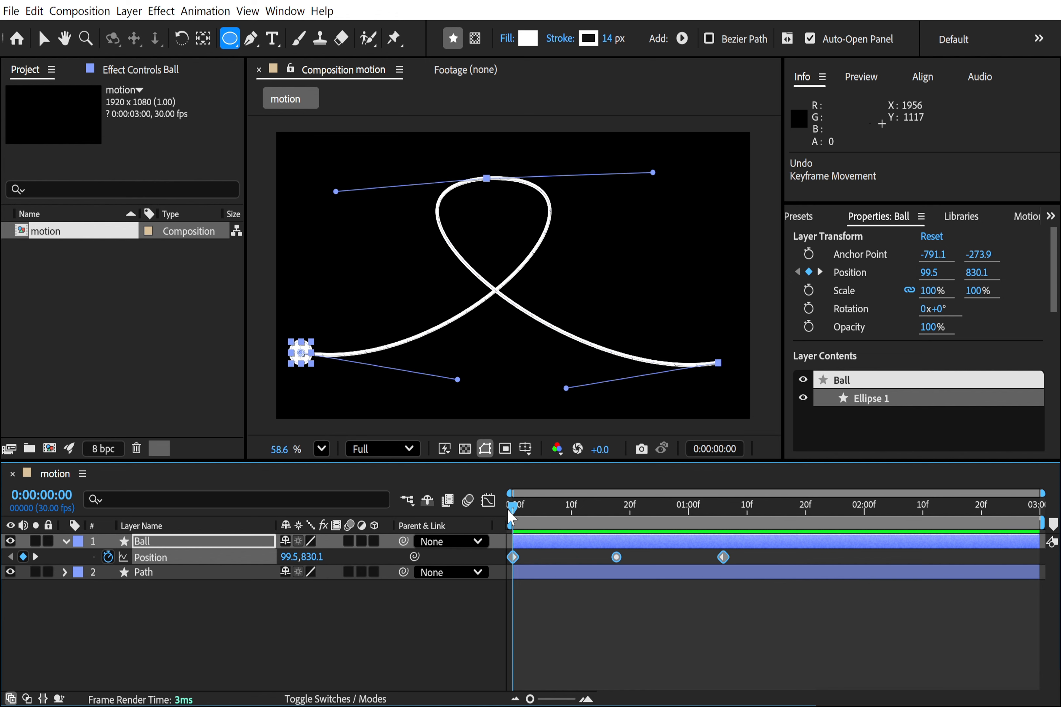
{"action": "key", "text": "ctrl+z"}
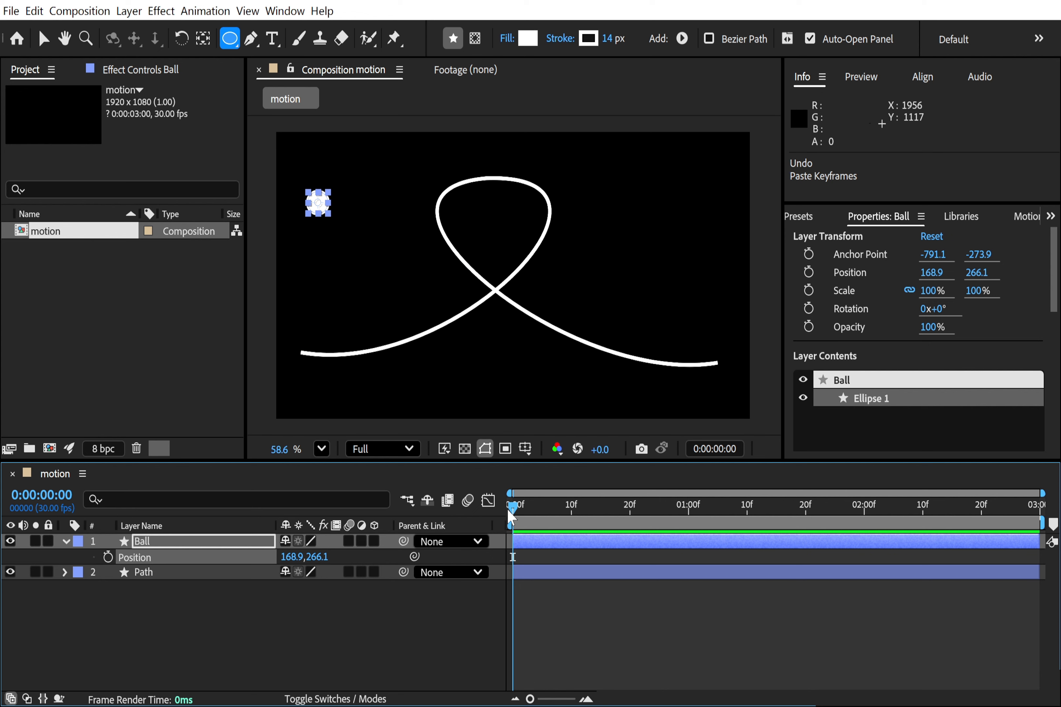
Step: Open the Create Nulls From Paths script and enlarge its panel until its command buttons show
{"action": "left_click", "coordinate": [284, 10]}
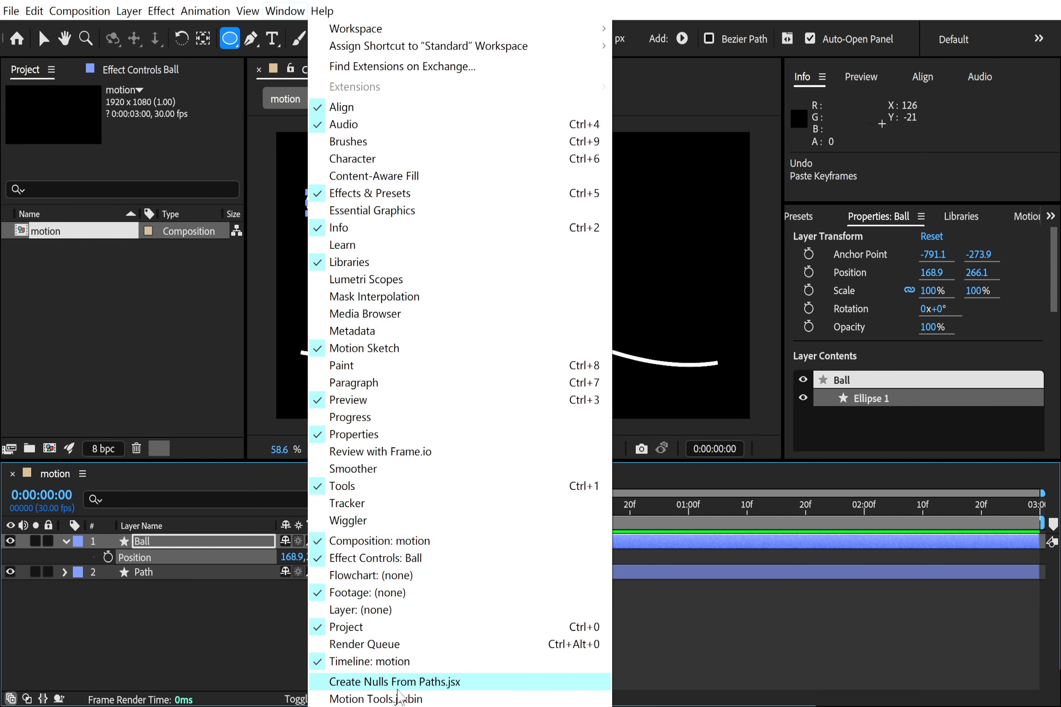
{"action": "left_click", "coordinate": [431, 683]}
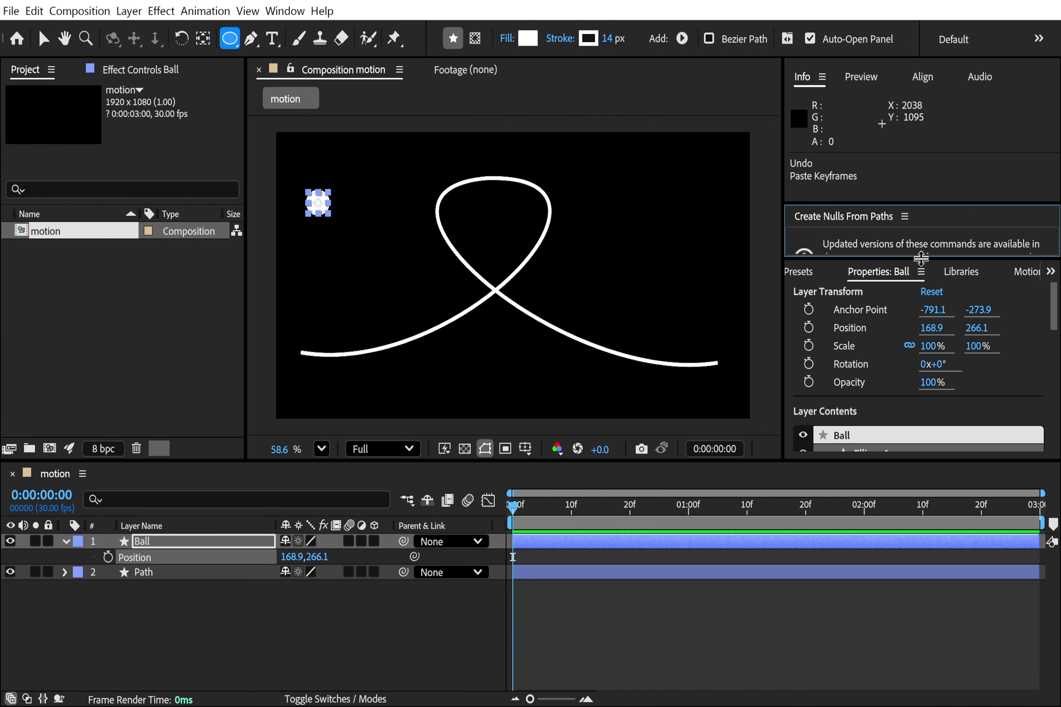
{"action": "left_click_drag", "start_coordinate": [921, 258], "coordinate": [951, 322]}
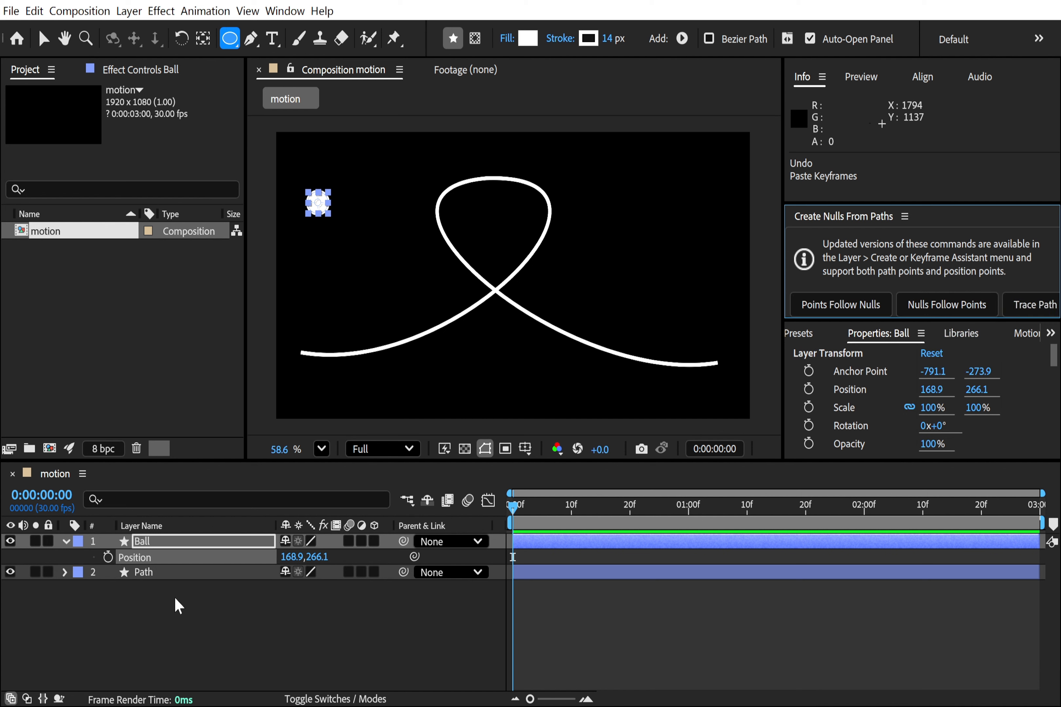
Step: Reveal the Path layer's Path property by filtering the timeline for "p", and create a Trace Path null from it
{"action": "left_click", "coordinate": [162, 574]}
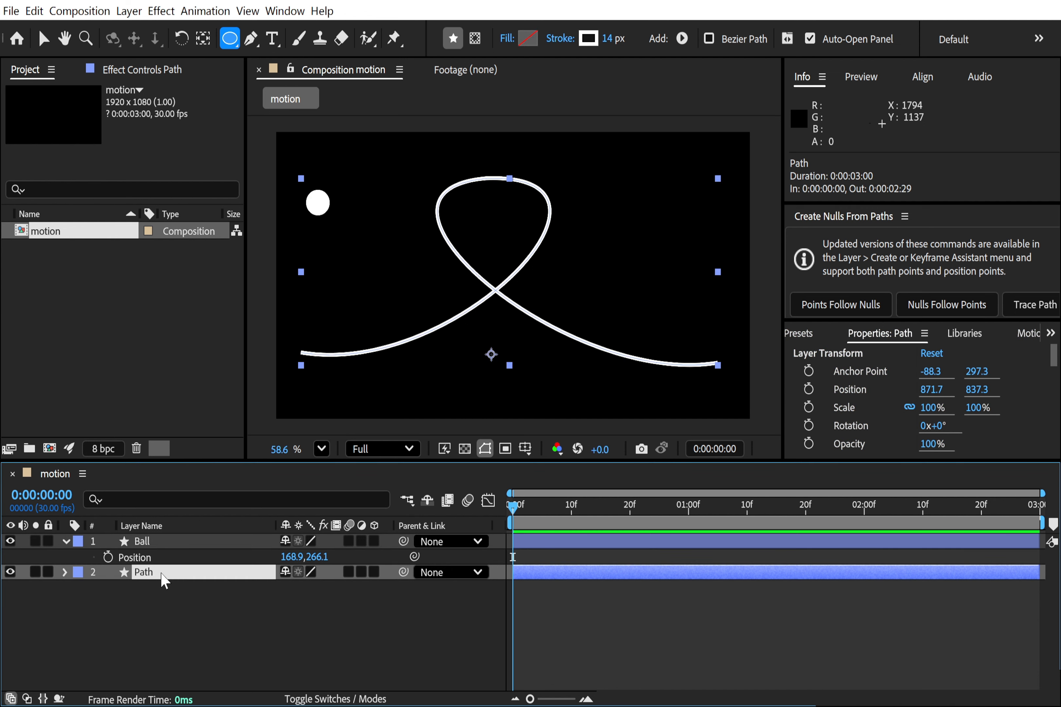
{"action": "left_click", "coordinate": [140, 500]}
{"action": "type", "text": "p"}
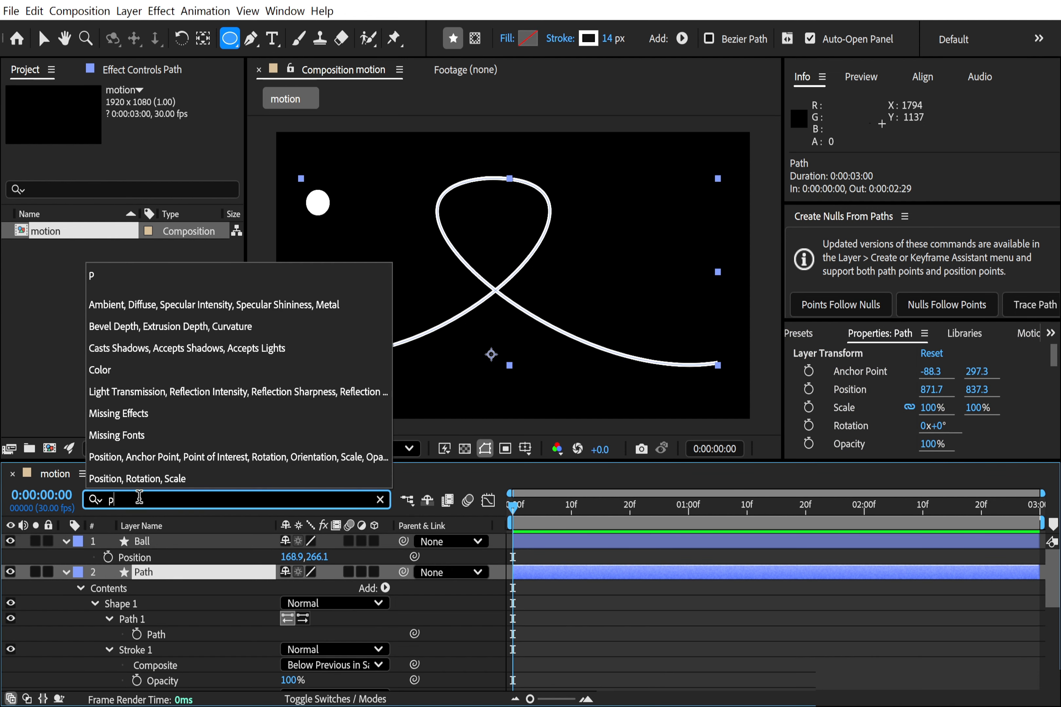
{"action": "key", "text": "Return"}
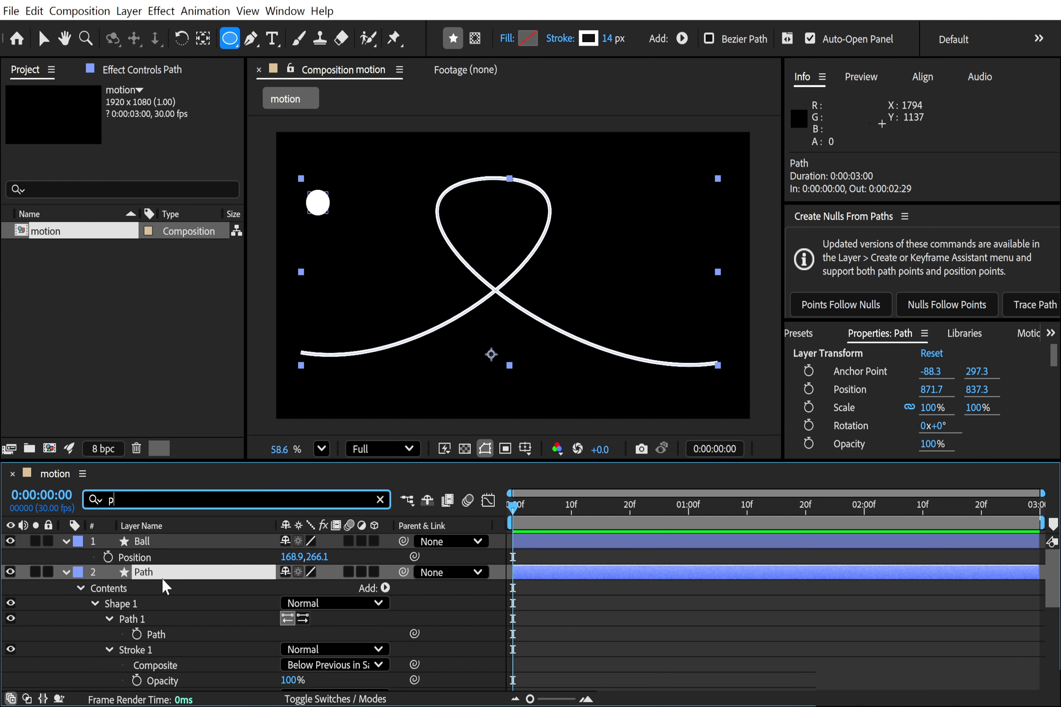
{"action": "left_click", "coordinate": [155, 635]}
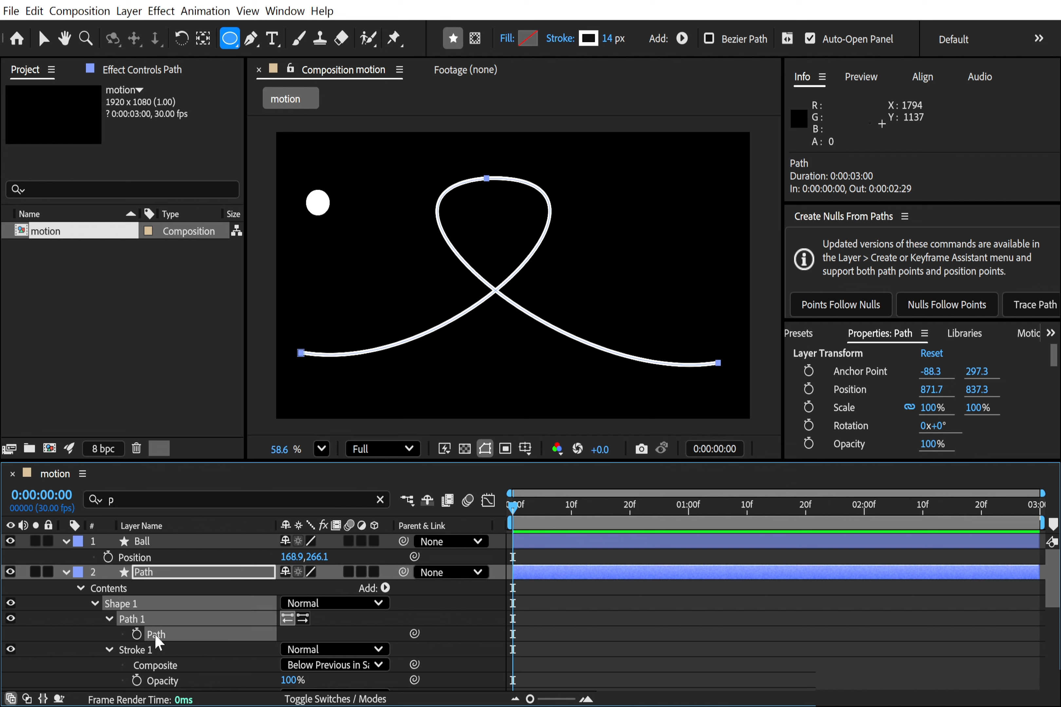
{"action": "left_click", "coordinate": [1035, 304]}
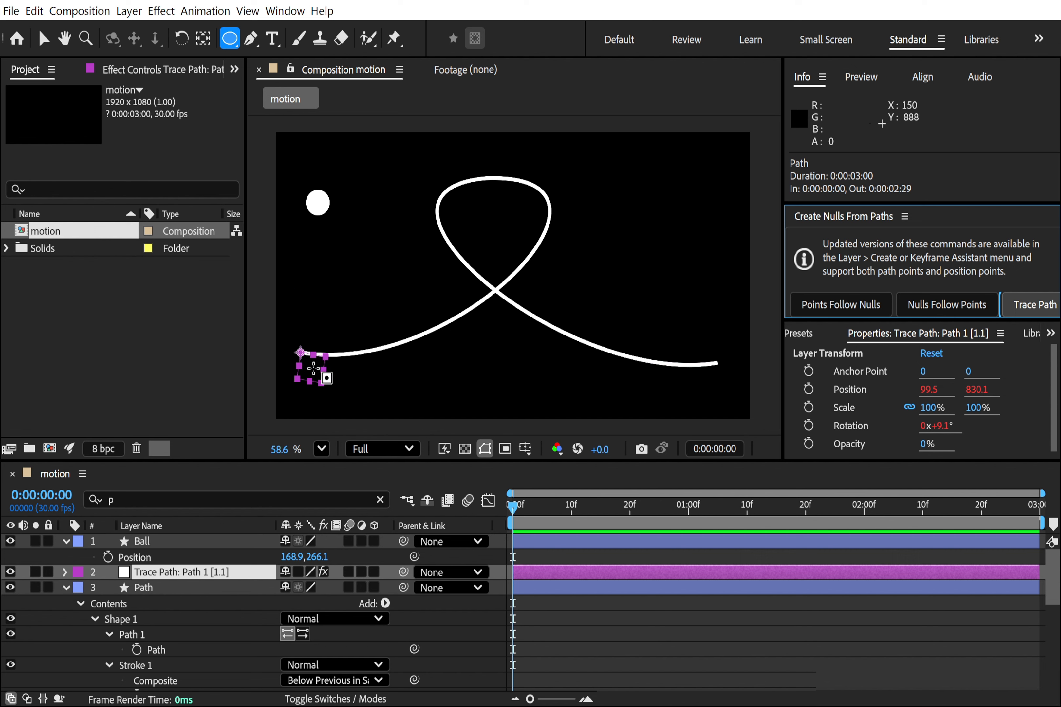
Step: Expand the Trace Path effect on the new null layer and turn its Loop option off
{"action": "mouse_move", "coordinate": [514, 506]}
{"action": "left_mouse_down"}
{"action": "mouse_move", "coordinate": [685, 508]}
{"action": "mouse_move", "coordinate": [490, 560]}
{"action": "left_mouse_up"}
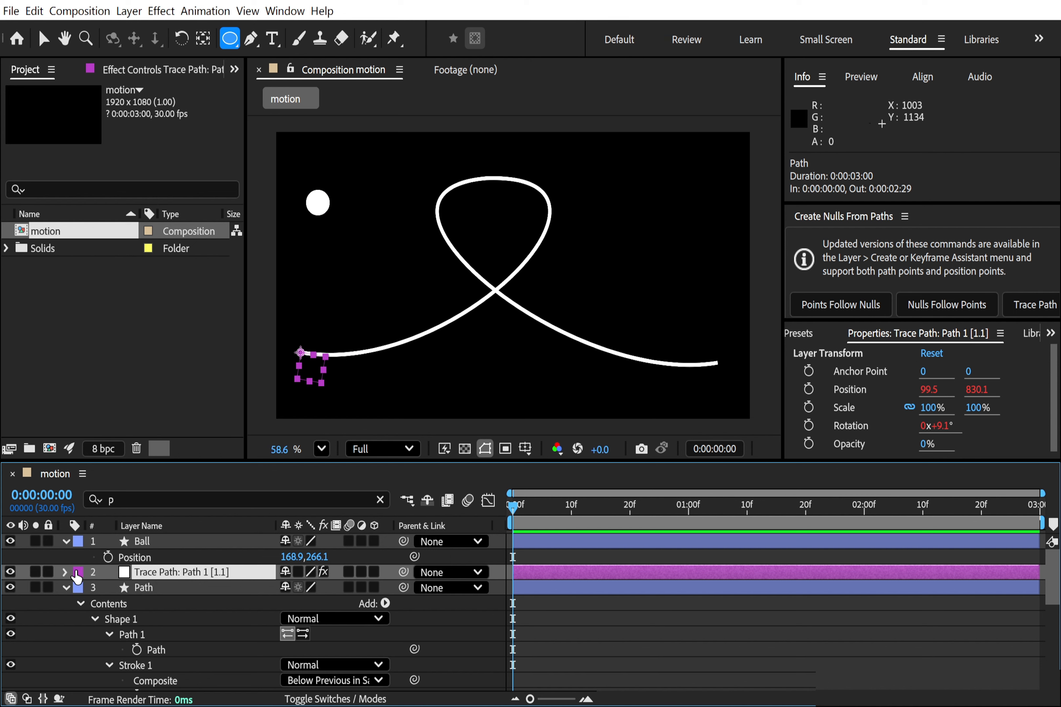
{"action": "left_click", "coordinate": [65, 572]}
{"action": "left_click", "coordinate": [81, 589]}
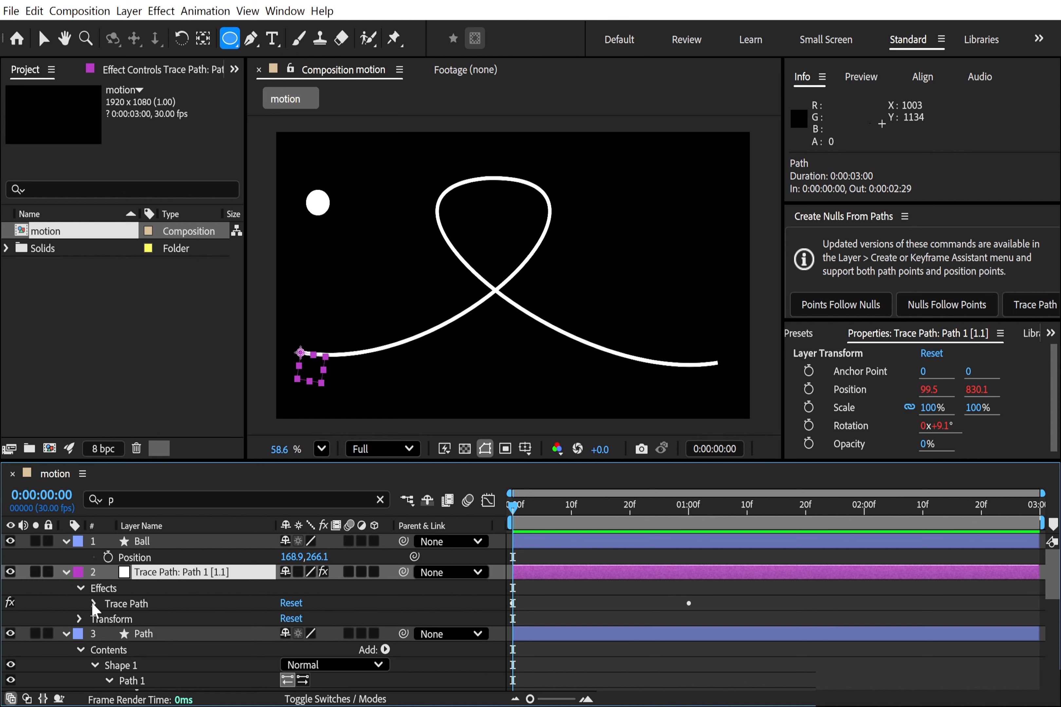
{"action": "left_click", "coordinate": [129, 605]}
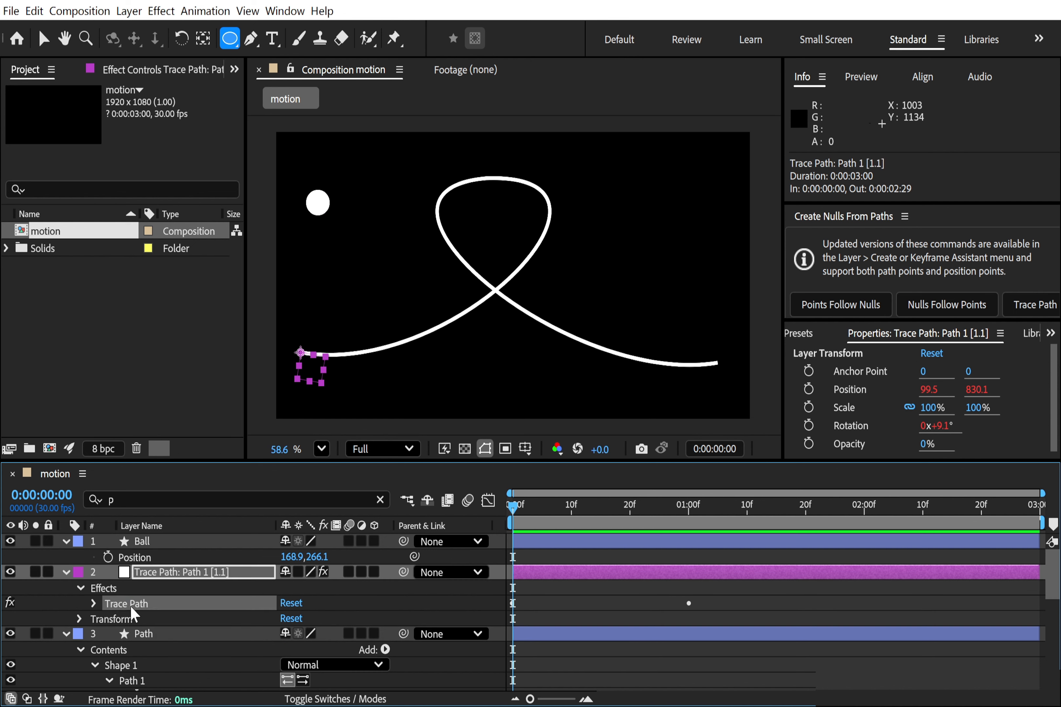
{"action": "left_click", "coordinate": [94, 604]}
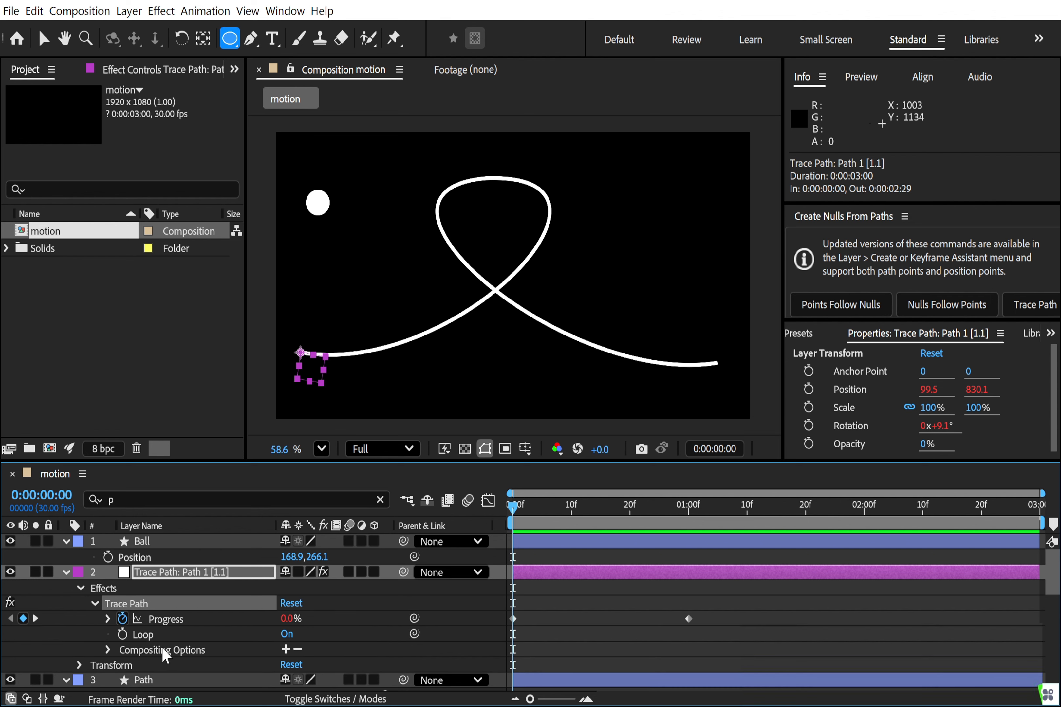
{"action": "left_click", "coordinate": [287, 634]}
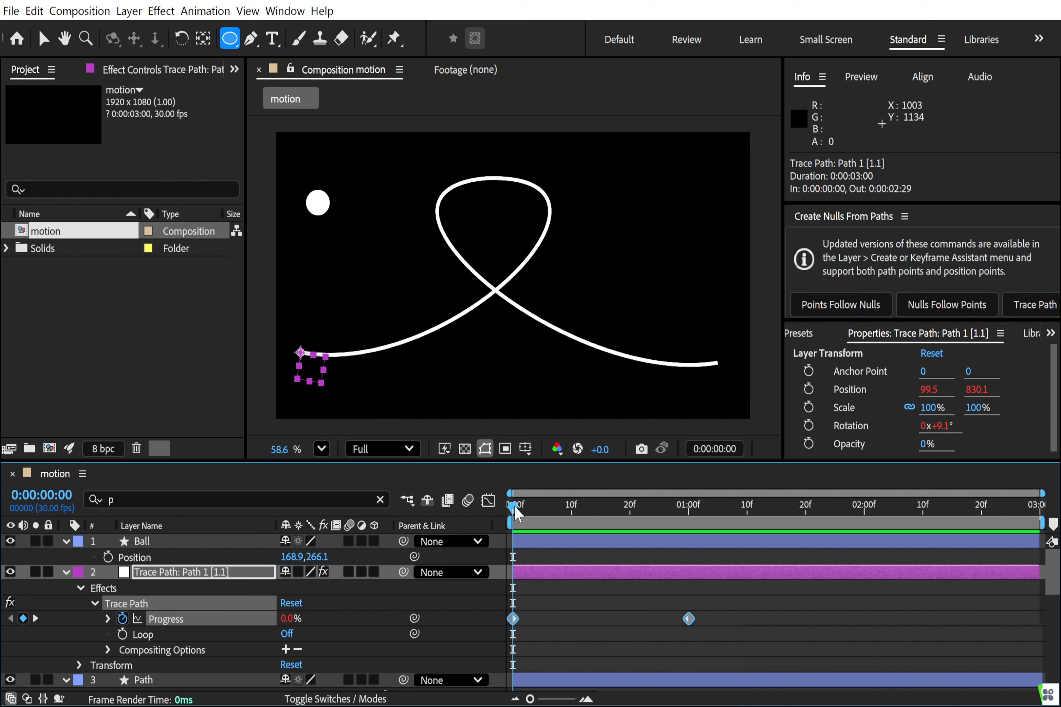
Step: Parent the Ball layer to the Trace Path null so that it snaps onto the null's position
{"action": "mouse_move", "coordinate": [516, 507]}
{"action": "left_mouse_down"}
{"action": "mouse_move", "coordinate": [690, 518]}
{"action": "mouse_move", "coordinate": [512, 507]}
{"action": "left_mouse_up"}
{"action": "key", "text": "shift"}
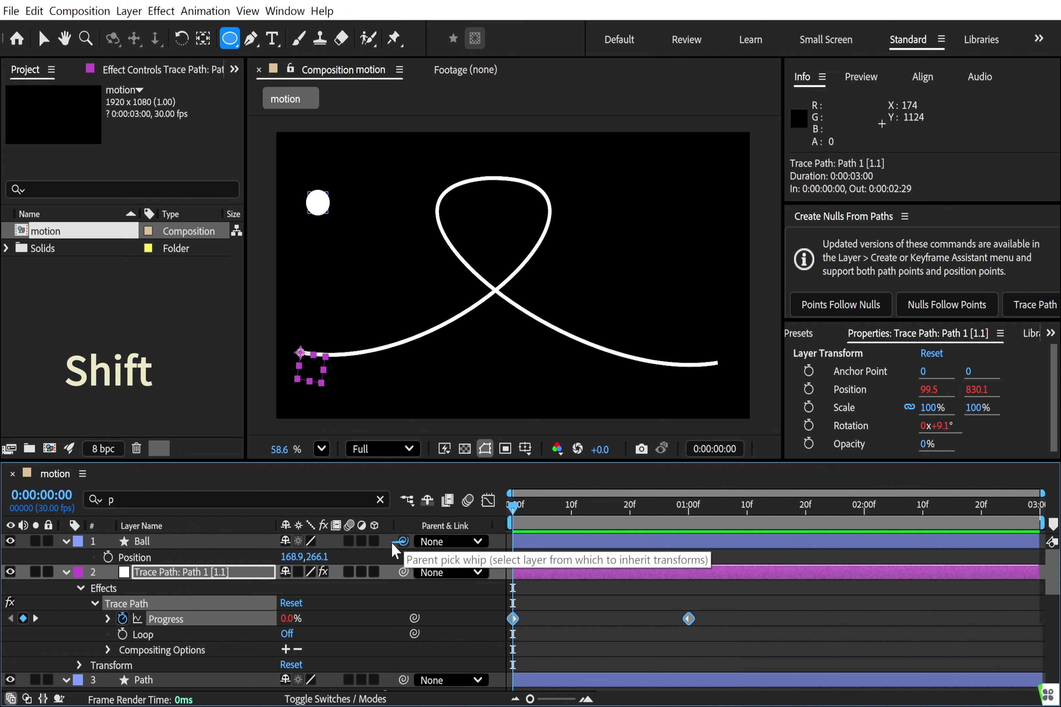
{"action": "left_click_drag", "start_coordinate": [301, 556], "coordinate": [270, 575]}
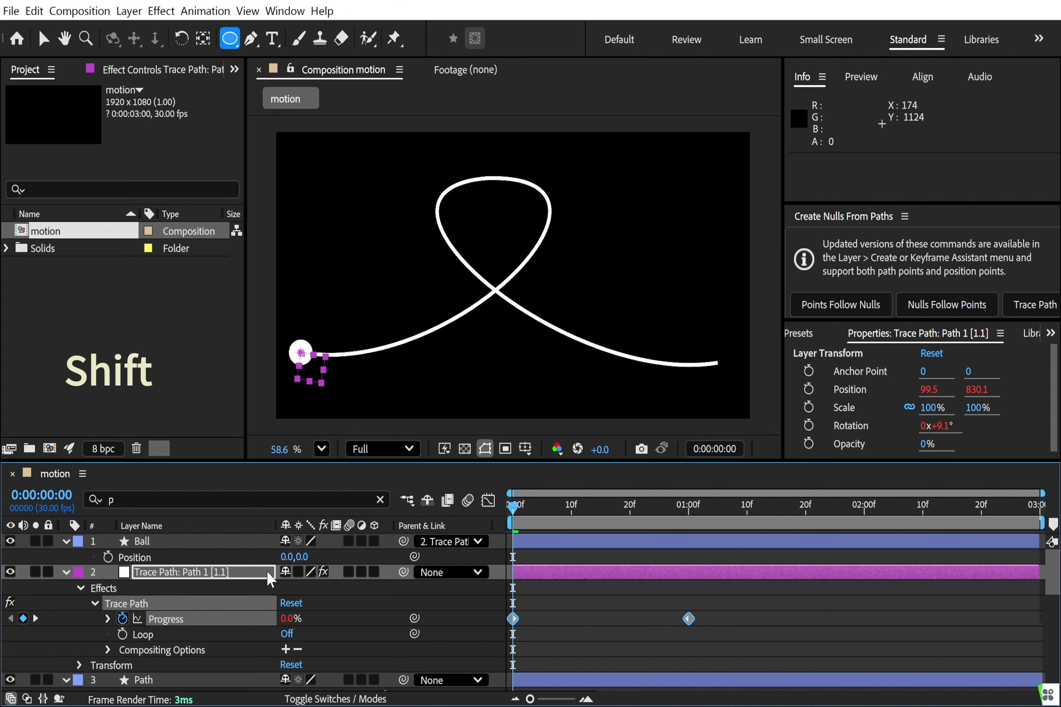
Step: Preview the ball's motion and move the last Trace Path Progress keyframe out to 0:00:02:09
{"action": "key", "text": "space"}
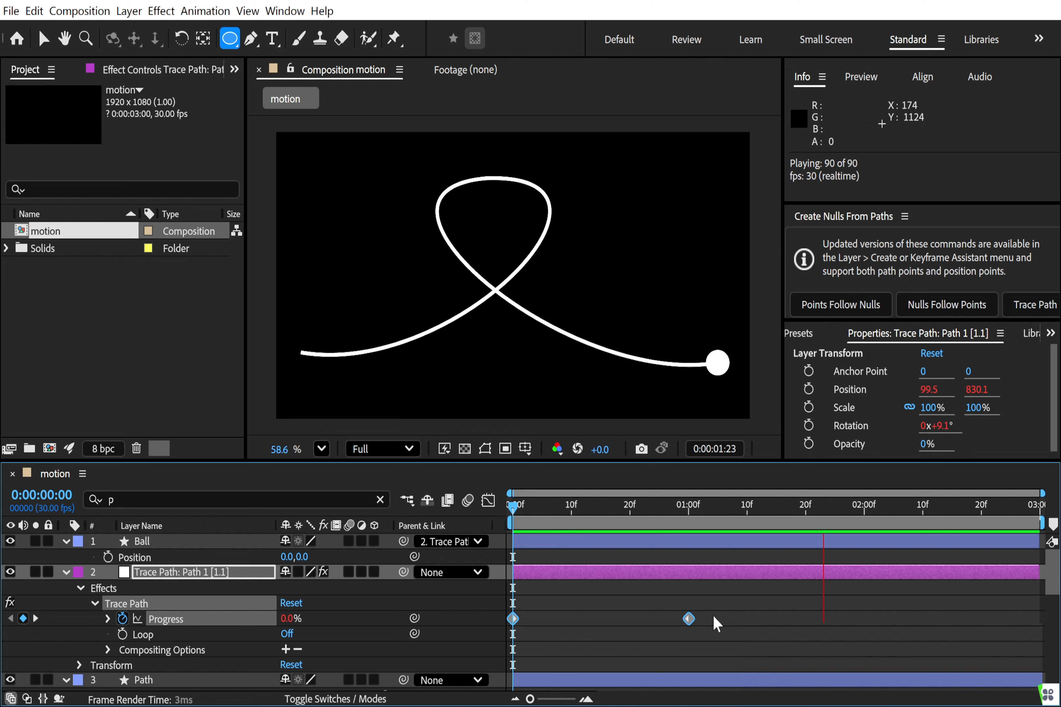
{"action": "left_click", "coordinate": [730, 602]}
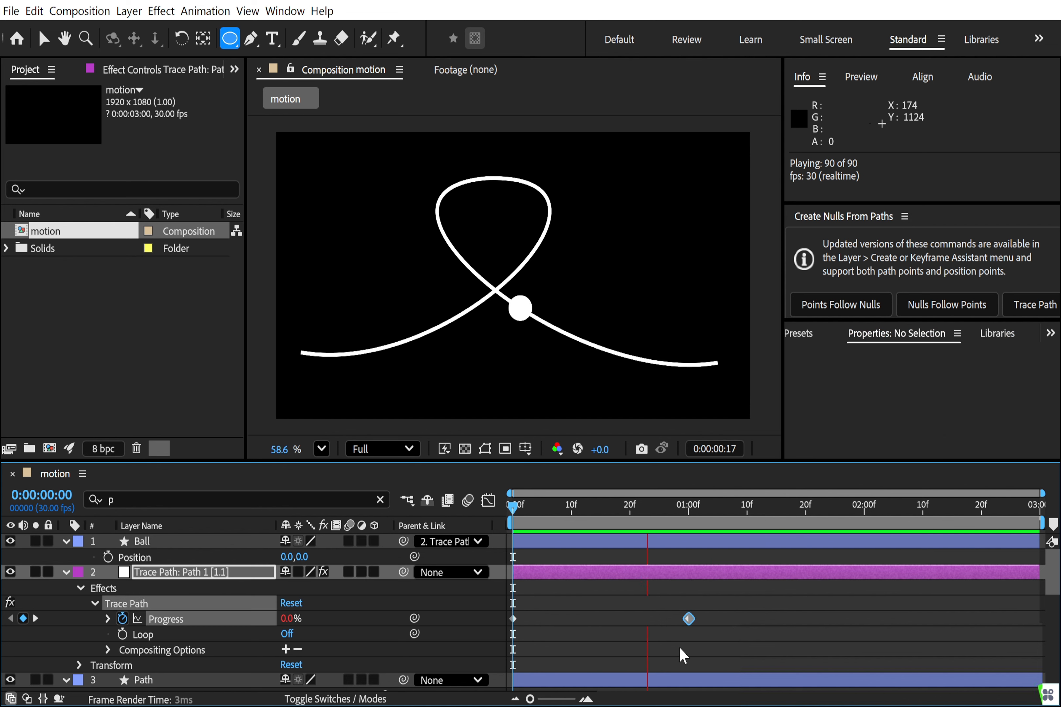
{"action": "left_click", "coordinate": [688, 619]}
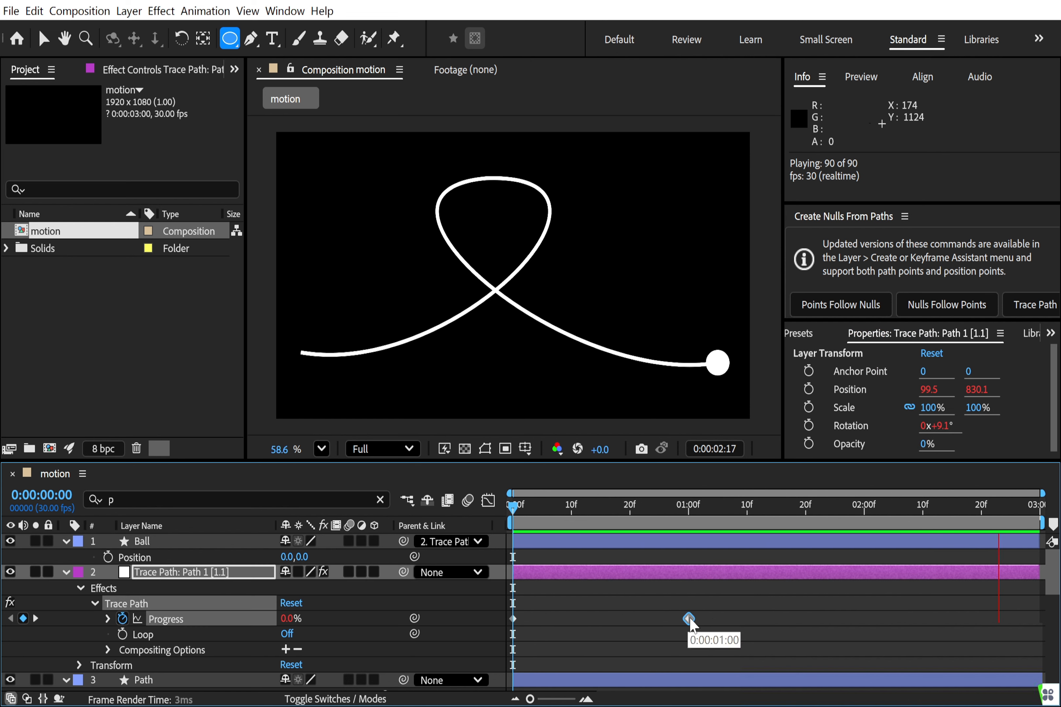
{"action": "left_click_drag", "start_coordinate": [694, 620], "coordinate": [916, 608]}
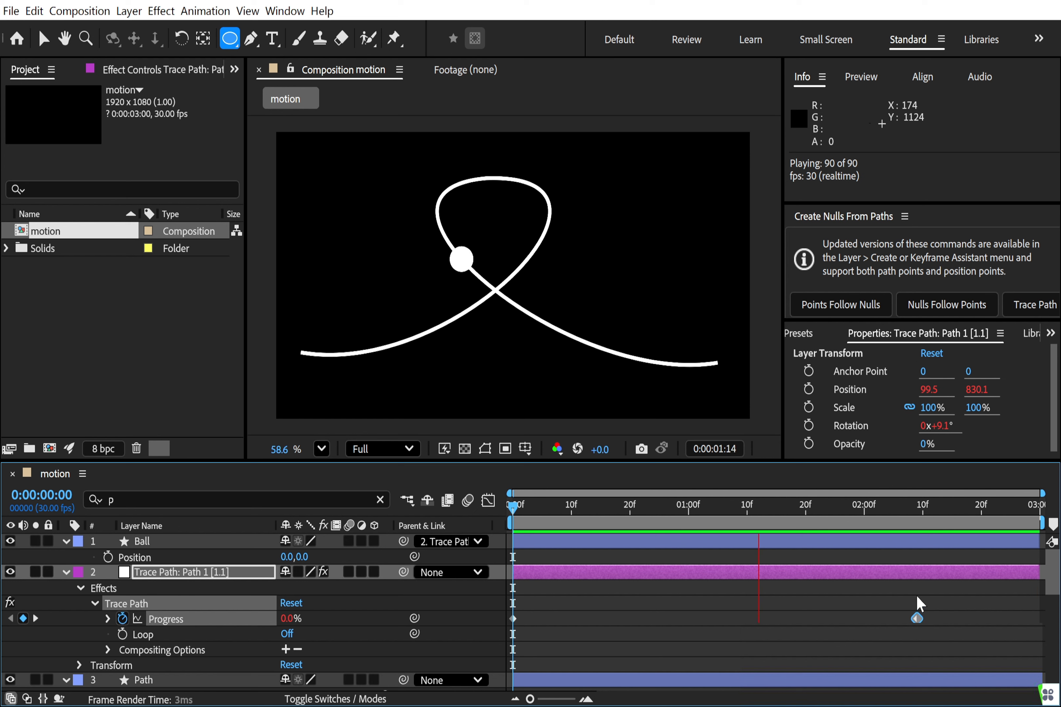
{"action": "key", "text": "space"}
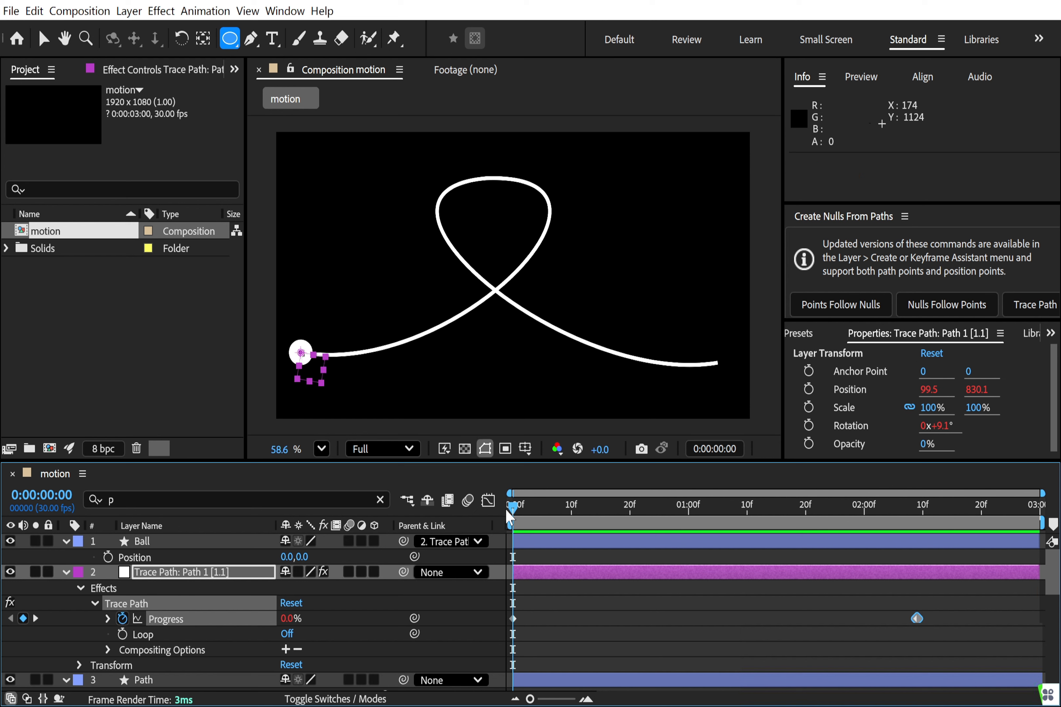
{"action": "left_click_drag", "start_coordinate": [519, 509], "coordinate": [571, 509]}
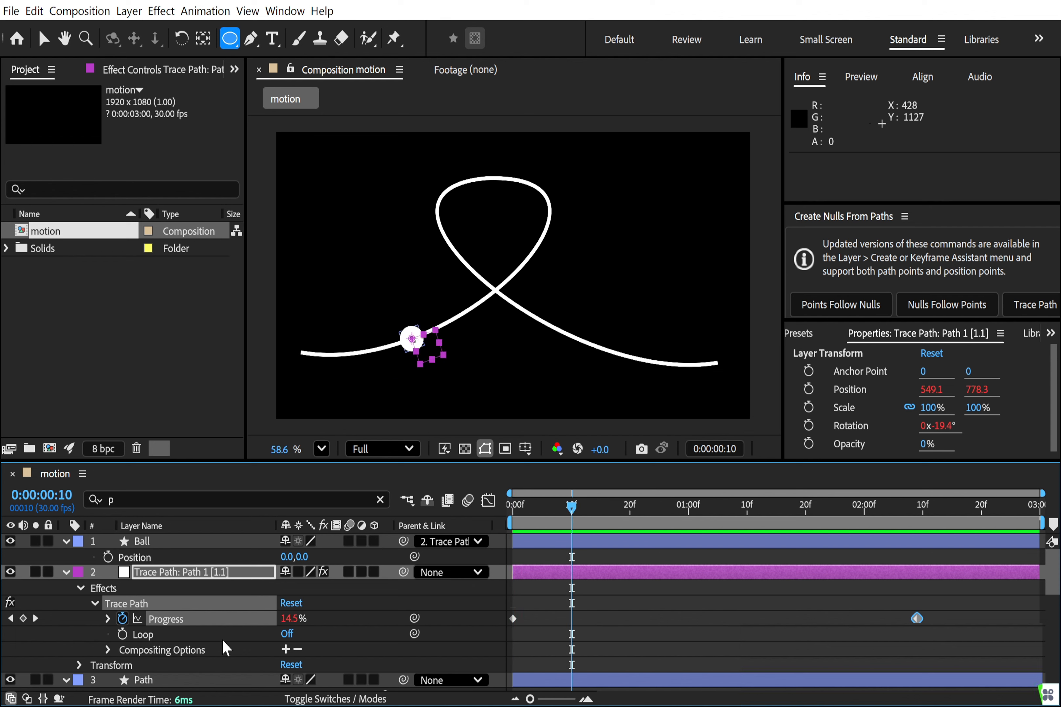
Step: Add Trim Paths to the Path layer's contents and expand its properties
{"action": "left_click", "coordinate": [162, 680]}
{"action": "scroll", "coordinate": [160, 680], "scroll_direction": "down", "scroll_amount": 5}
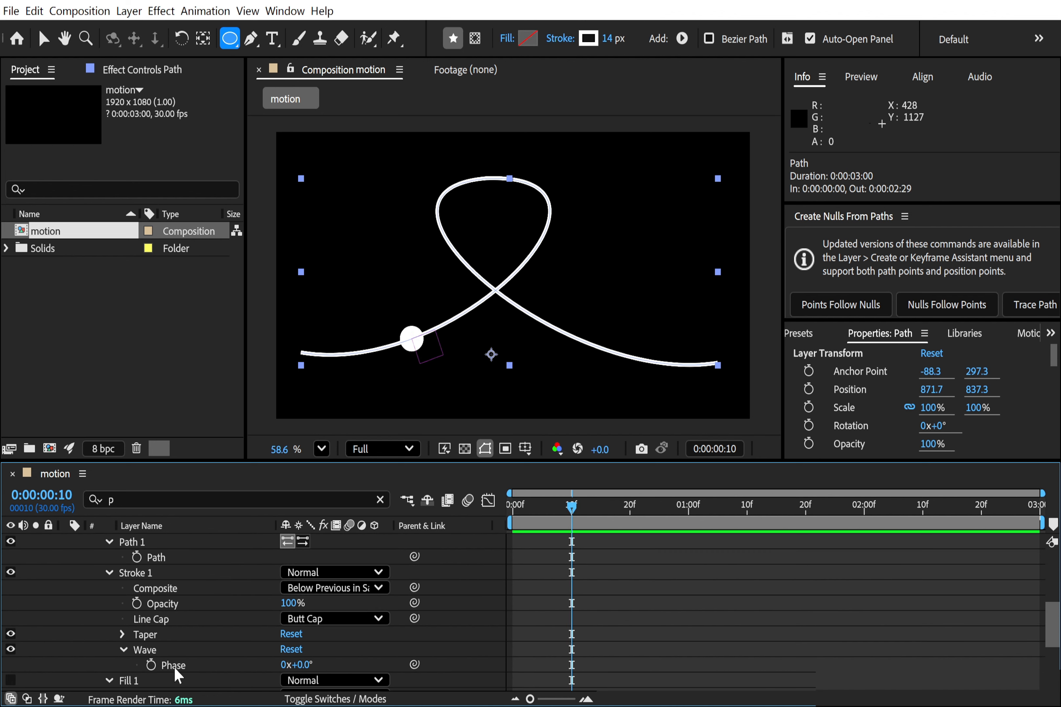
{"action": "scroll", "coordinate": [236, 605], "scroll_direction": "up", "scroll_amount": 3}
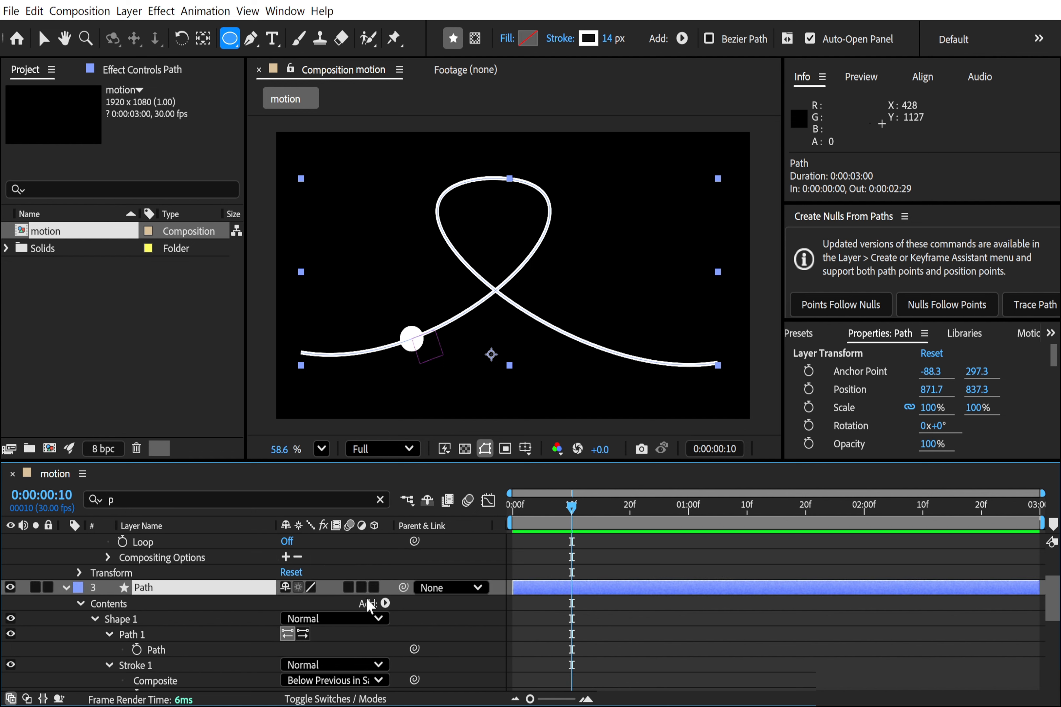
{"action": "left_click", "coordinate": [384, 604]}
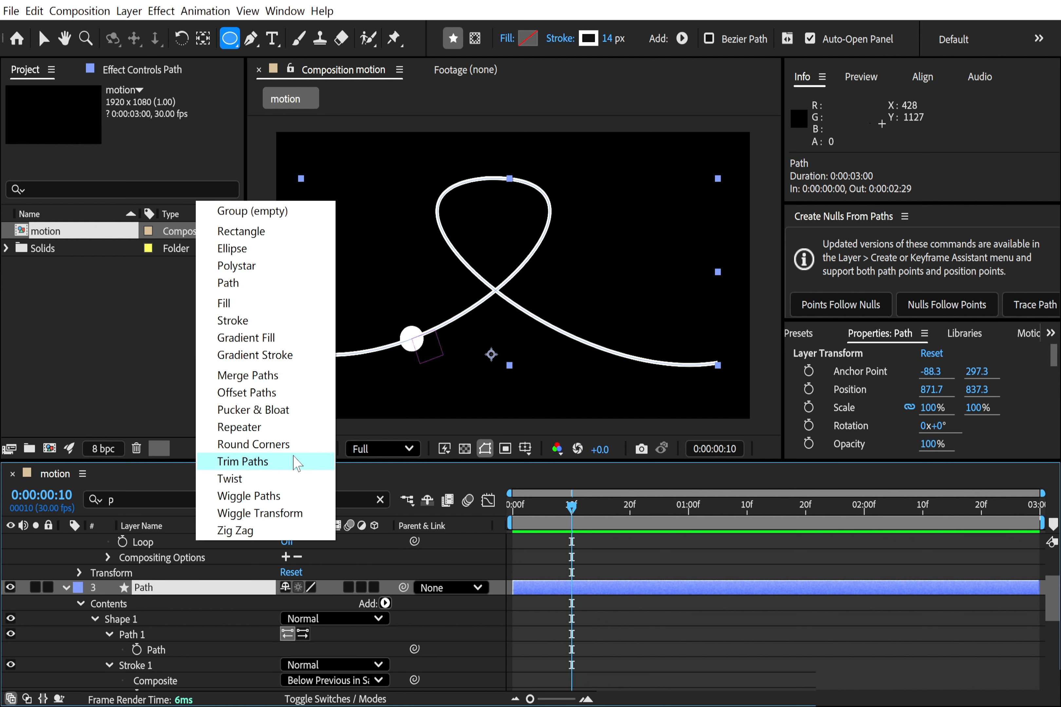
{"action": "left_click", "coordinate": [242, 462]}
{"action": "left_click", "coordinate": [93, 683]}
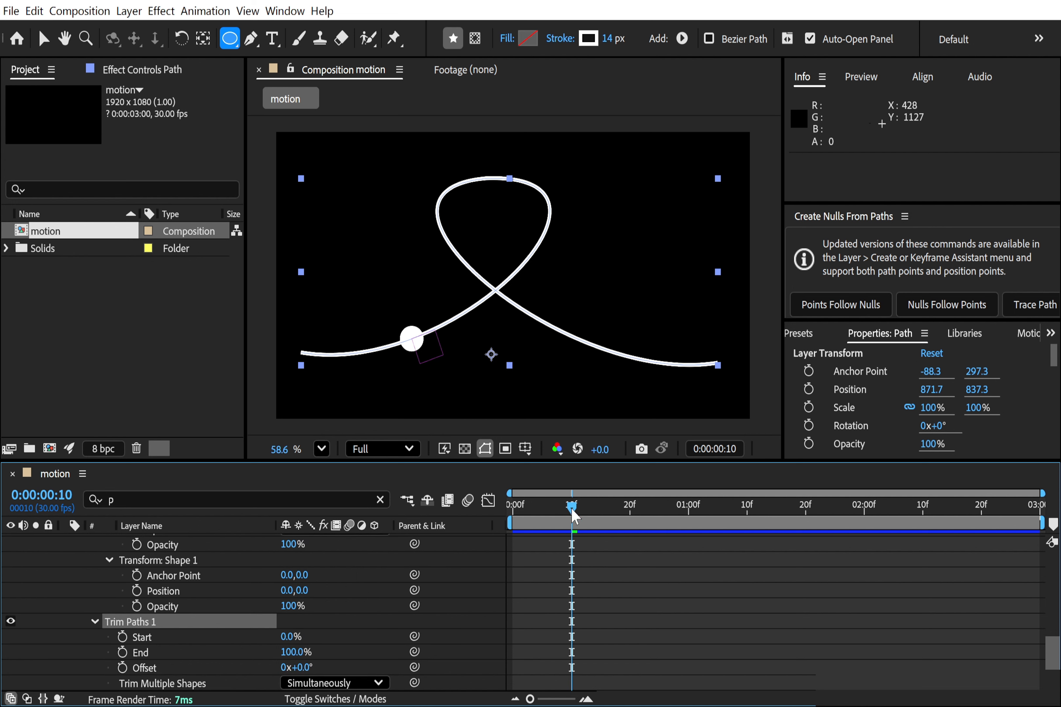
Step: Keyframe the Trim Paths End value at 0% at 0:00:00:00
{"action": "left_click_drag", "start_coordinate": [572, 515], "coordinate": [510, 513]}
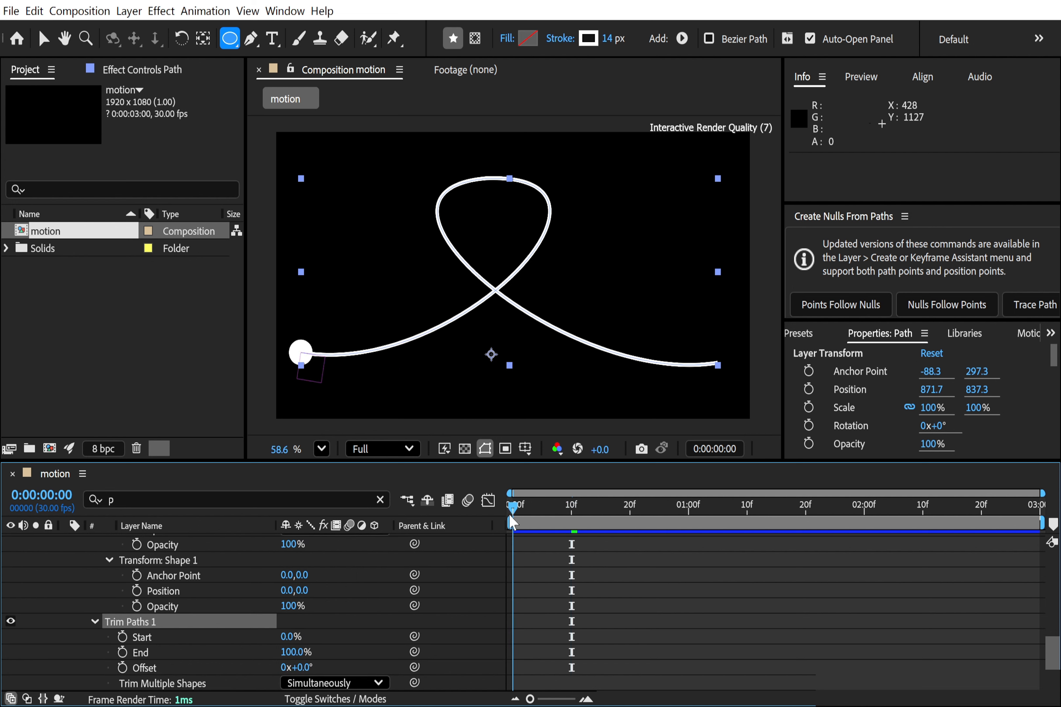
{"action": "left_click", "coordinate": [123, 653]}
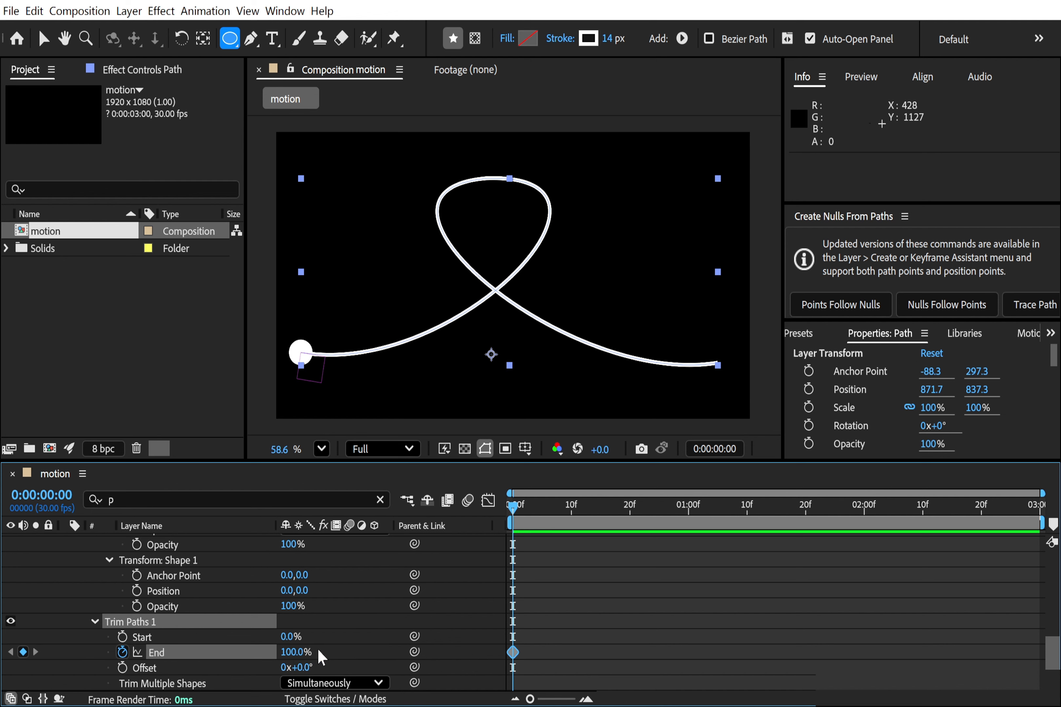
{"action": "left_click_drag", "start_coordinate": [296, 653], "coordinate": [189, 657]}
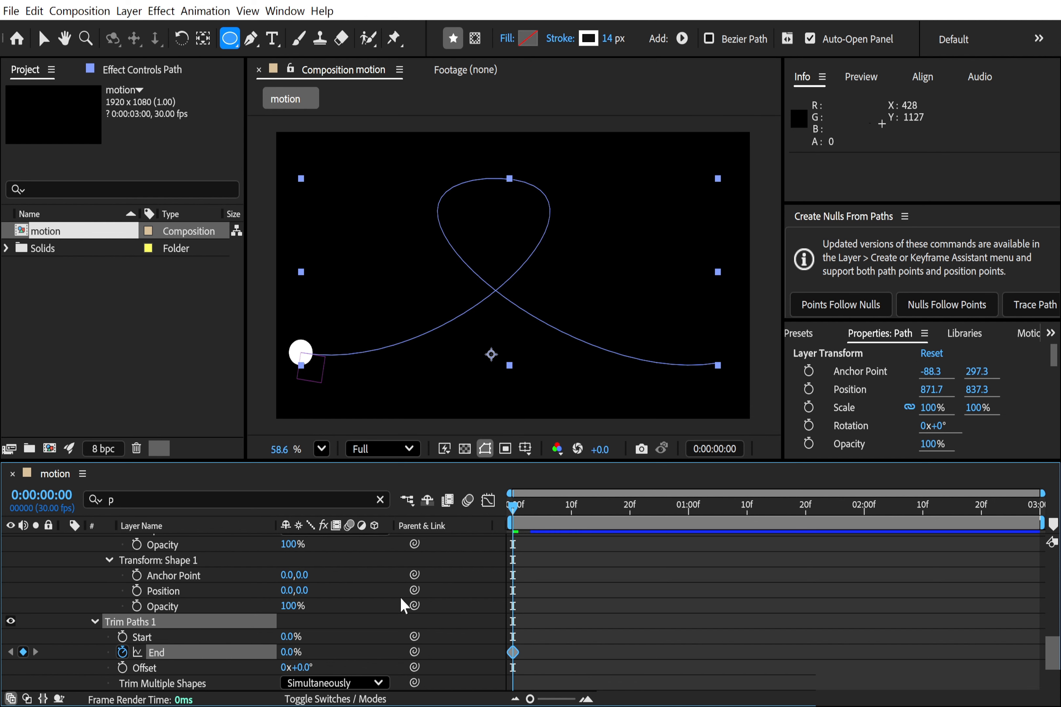
Step: Show only the keyframed properties of the Path and Trace Path layers, and set Trim Paths End to 100% at 0:00:02:09
{"action": "scroll", "coordinate": [402, 606], "scroll_direction": "up", "scroll_amount": 10}
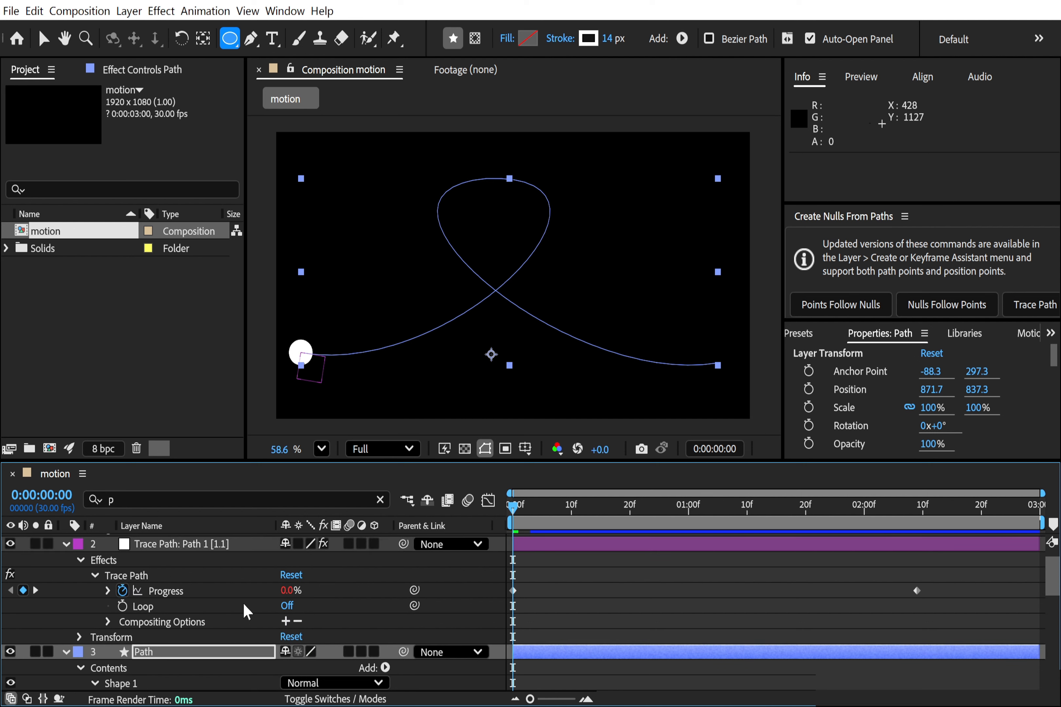
{"action": "left_click", "coordinate": [174, 647]}
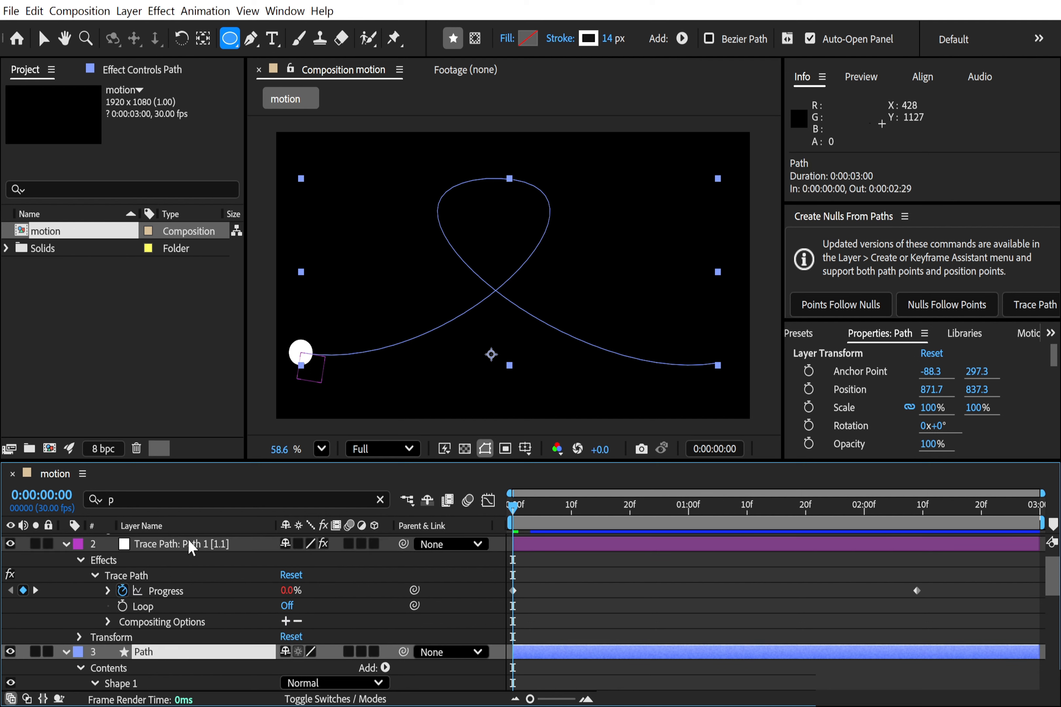
{"action": "left_click", "coordinate": [220, 548], "text": "ctrl"}
{"action": "key", "text": "u"}
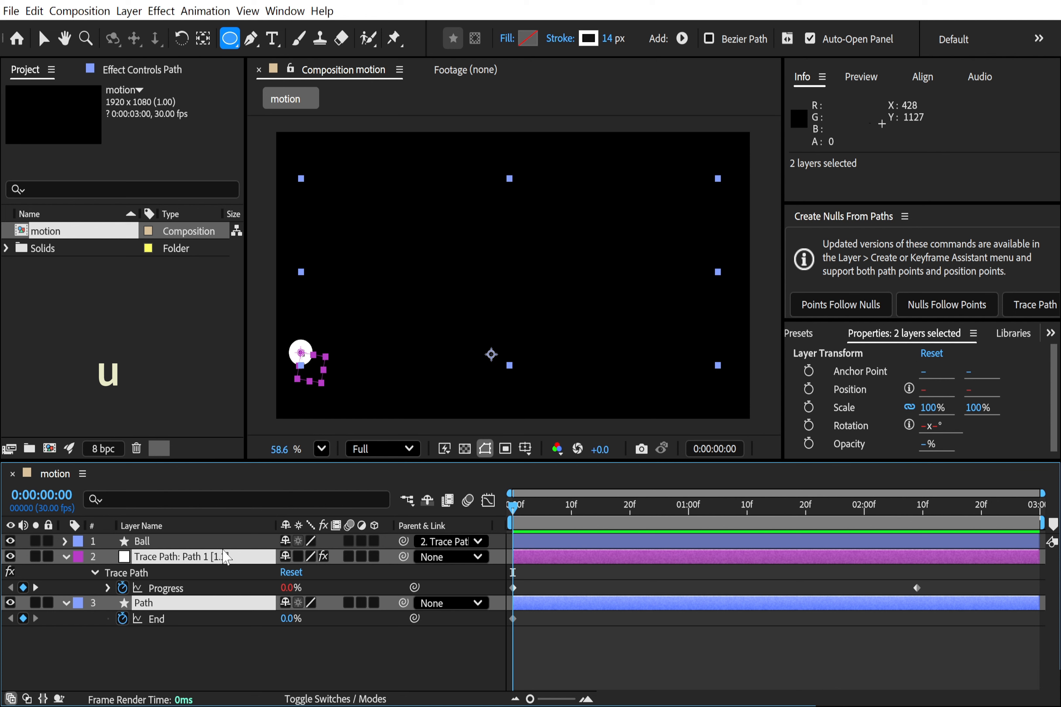
{"action": "left_click_drag", "start_coordinate": [513, 506], "coordinate": [918, 504]}
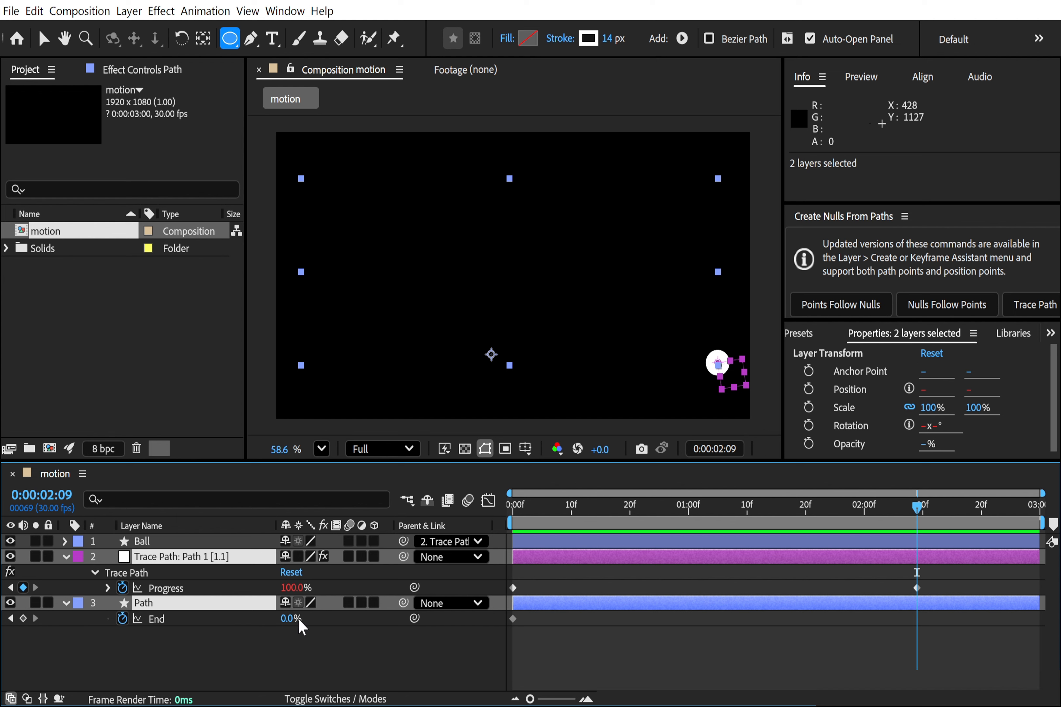
{"action": "left_click_drag", "start_coordinate": [288, 618], "coordinate": [380, 609]}
Step: Preview the path drawing on behind the ball and apply Easy Ease to all Progress and End keyframes
{"action": "key", "text": "space"}
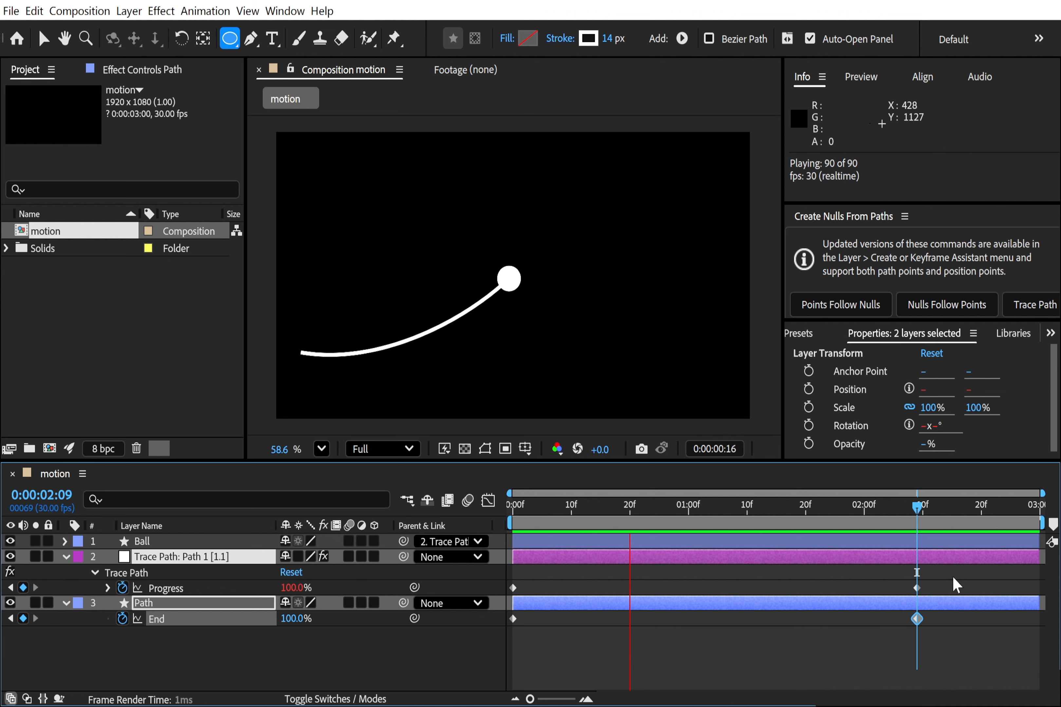
{"action": "left_click_drag", "start_coordinate": [952, 574], "coordinate": [509, 626]}
{"action": "key", "text": "F9"}
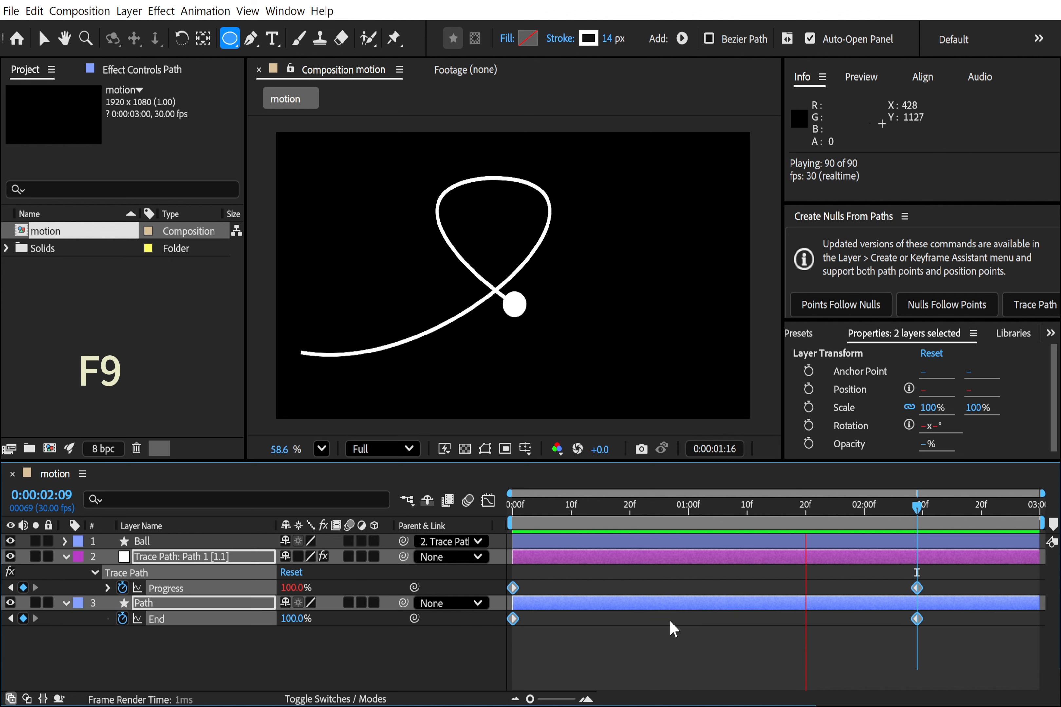